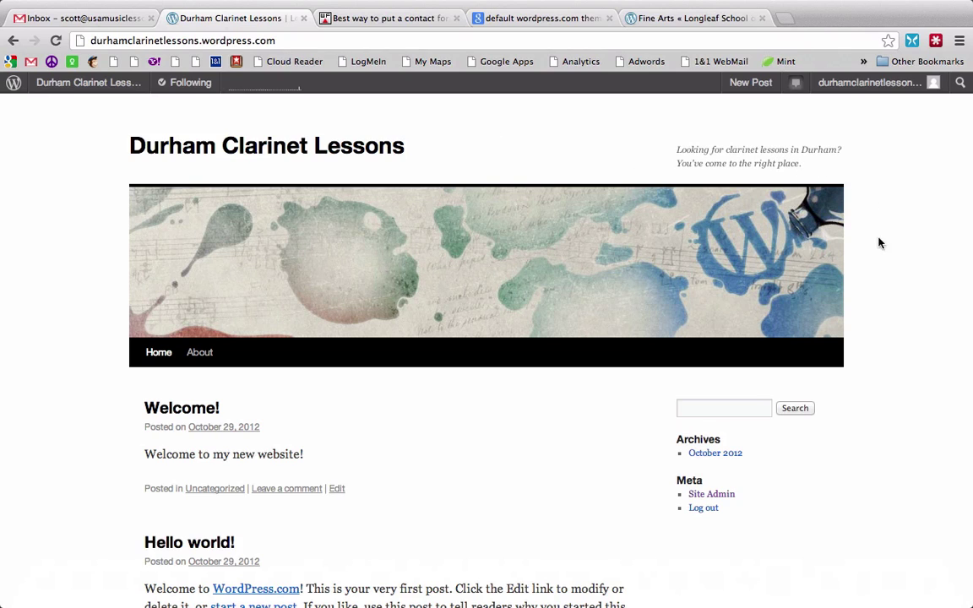
Look over the Durham Clarinet Lessons home page and open the site's dashboard.
scroll(873, 316, "down", 2)
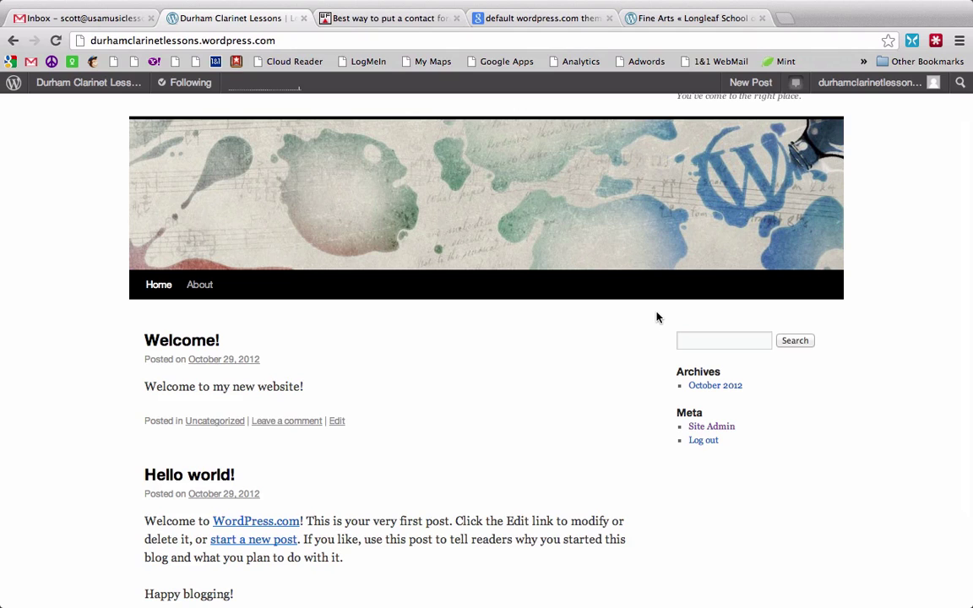
scroll(658, 318, "up", 2)
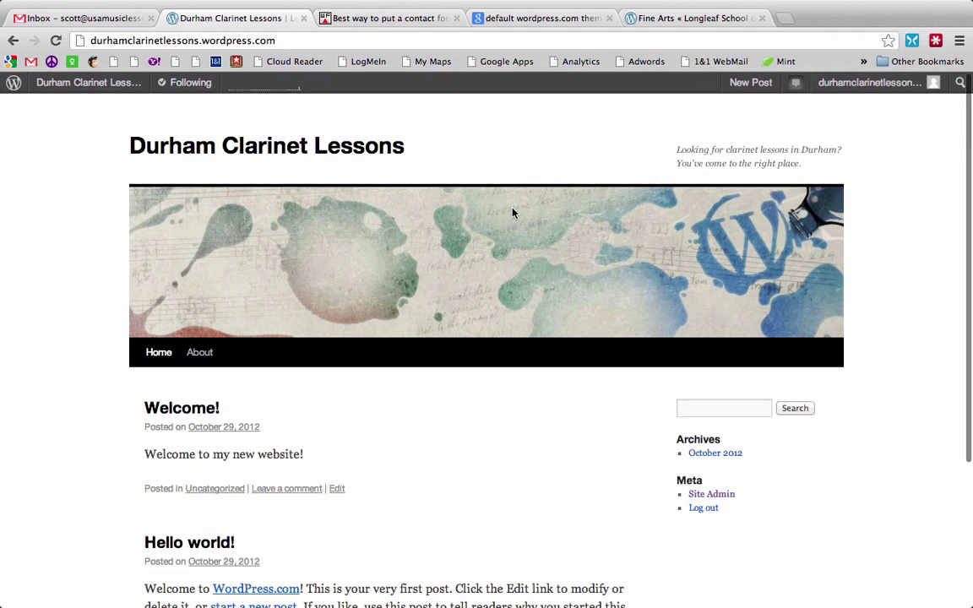
left_click(98, 88)
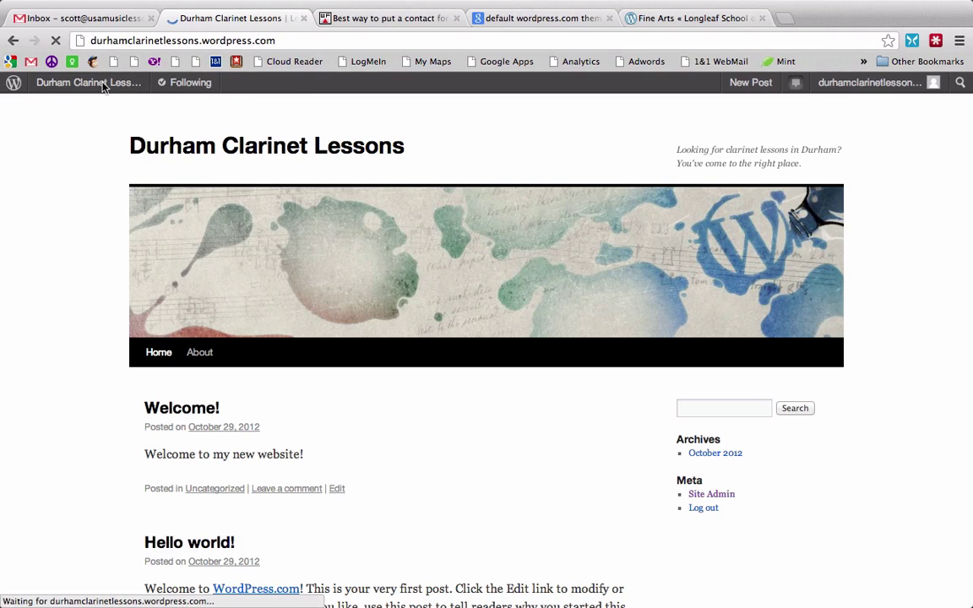
mouse_move(96, 89)
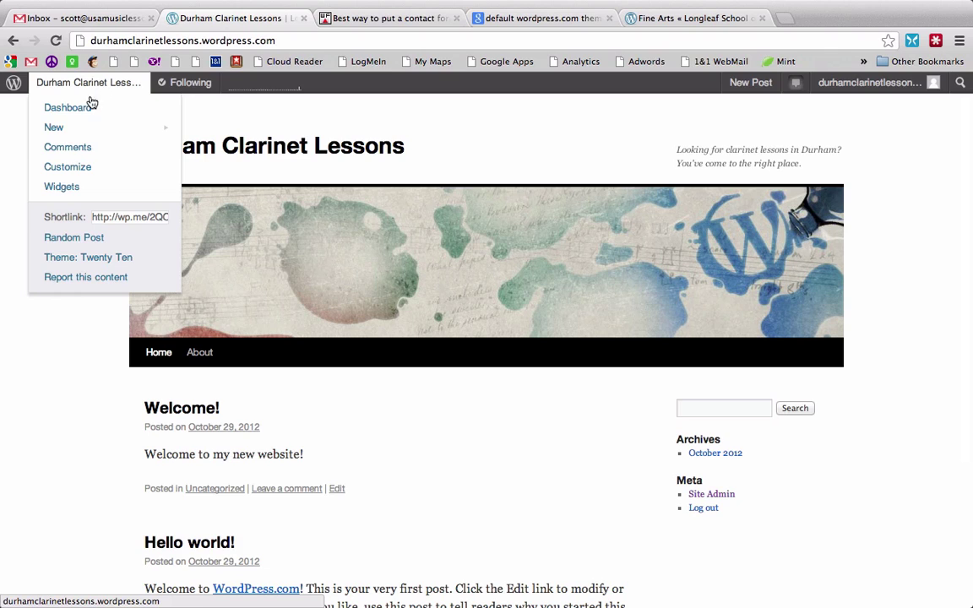
left_click(87, 109)
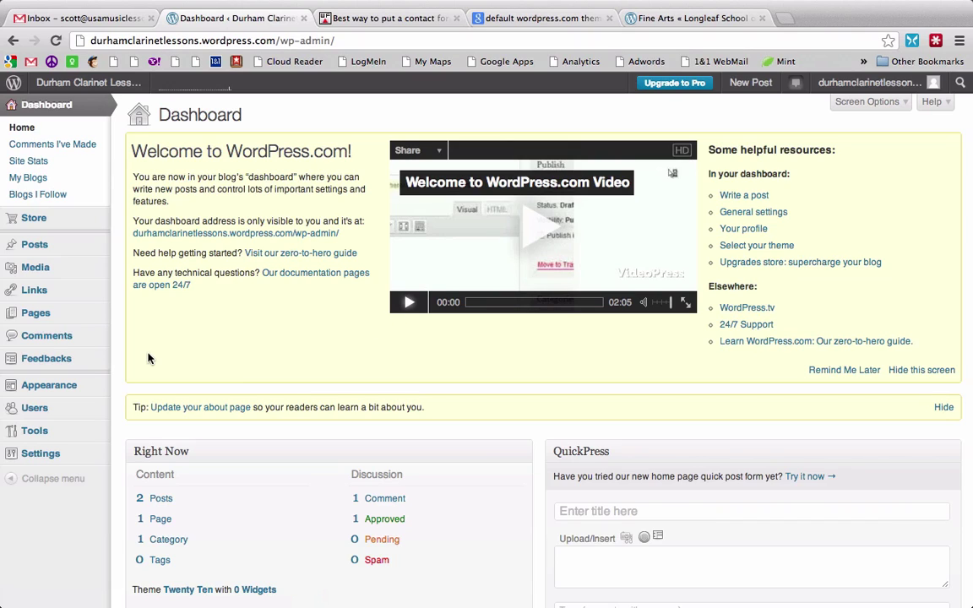
Go to the site's theme management and start customizing the active Twenty Ten theme.
mouse_move(67, 383)
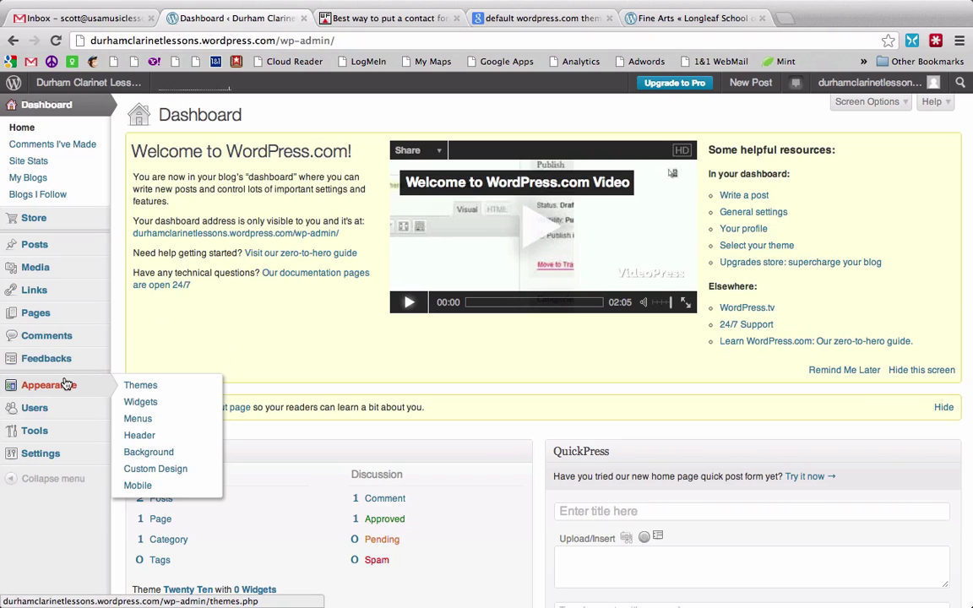
left_click(133, 389)
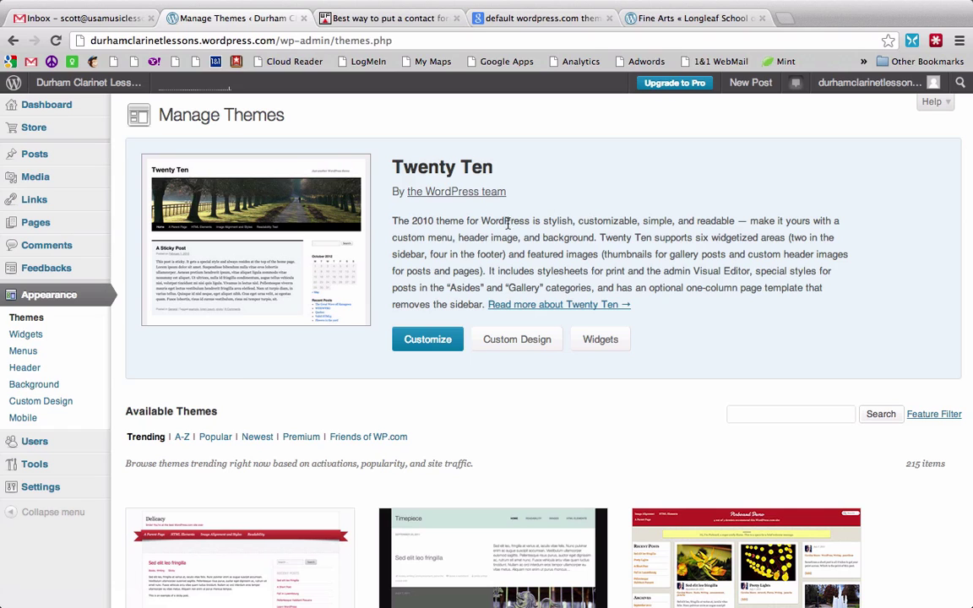
left_click(432, 339)
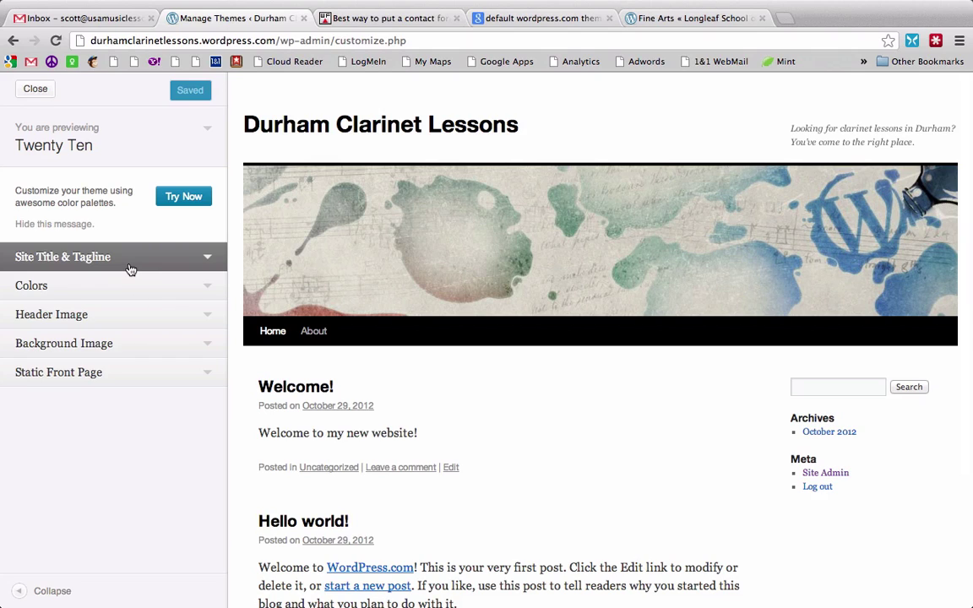
Review the site title and tagline settings, switching Display Header Text off and back on.
left_click(131, 269)
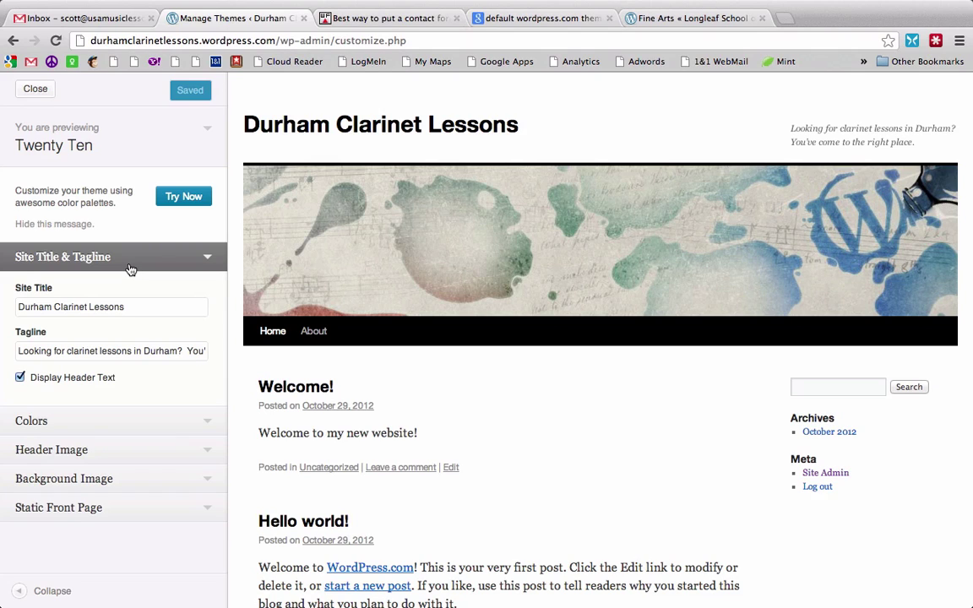
left_click(141, 306)
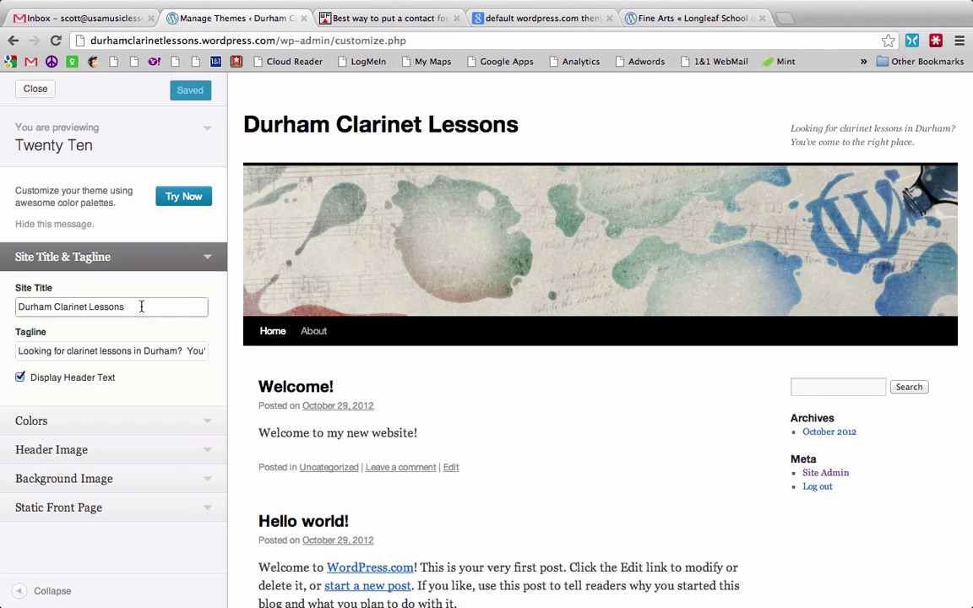
left_click(149, 351)
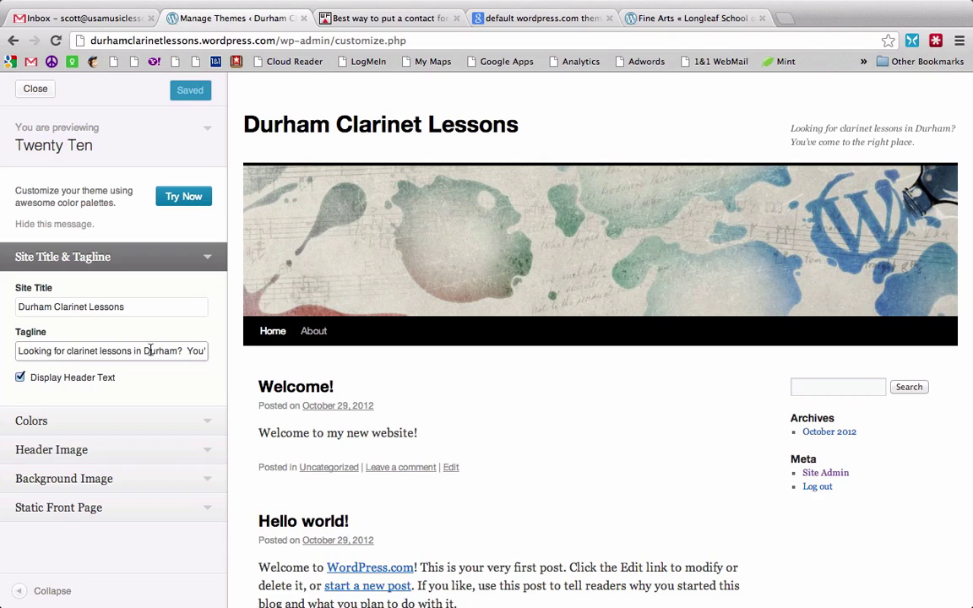
left_click(21, 378)
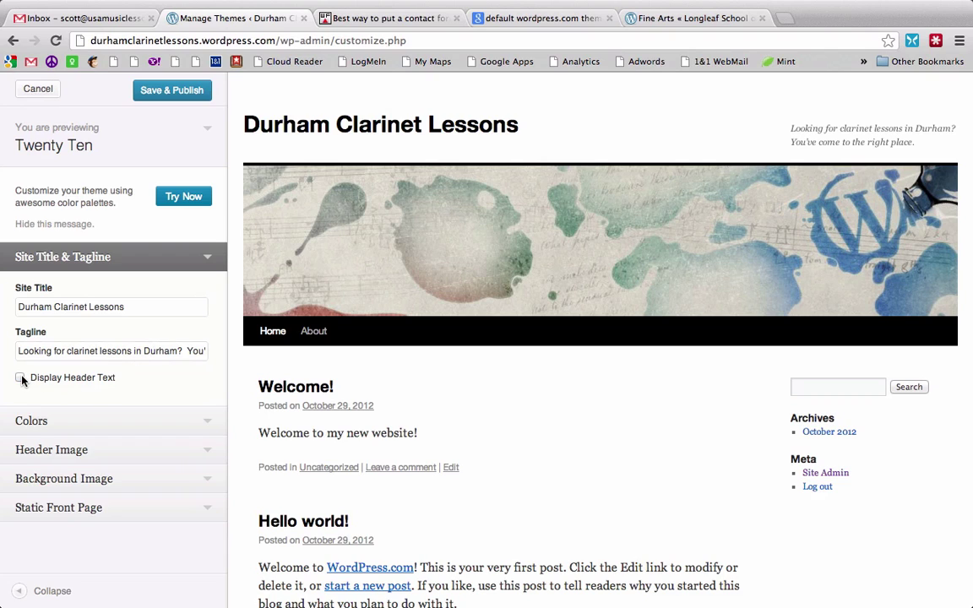
left_click(20, 378)
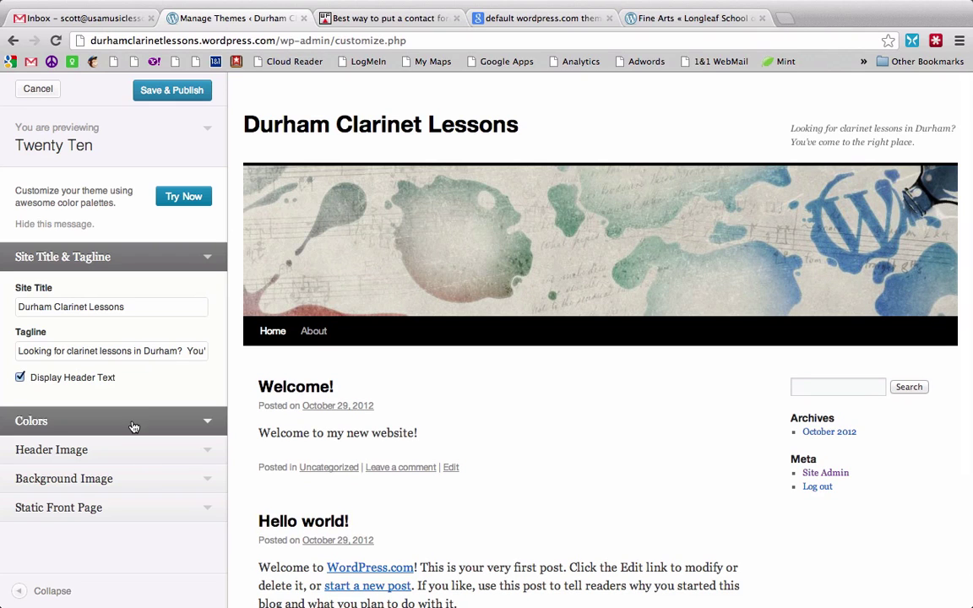
Examine the colour pickers for the header text colour and background colour without choosing new colours.
left_click(133, 426)
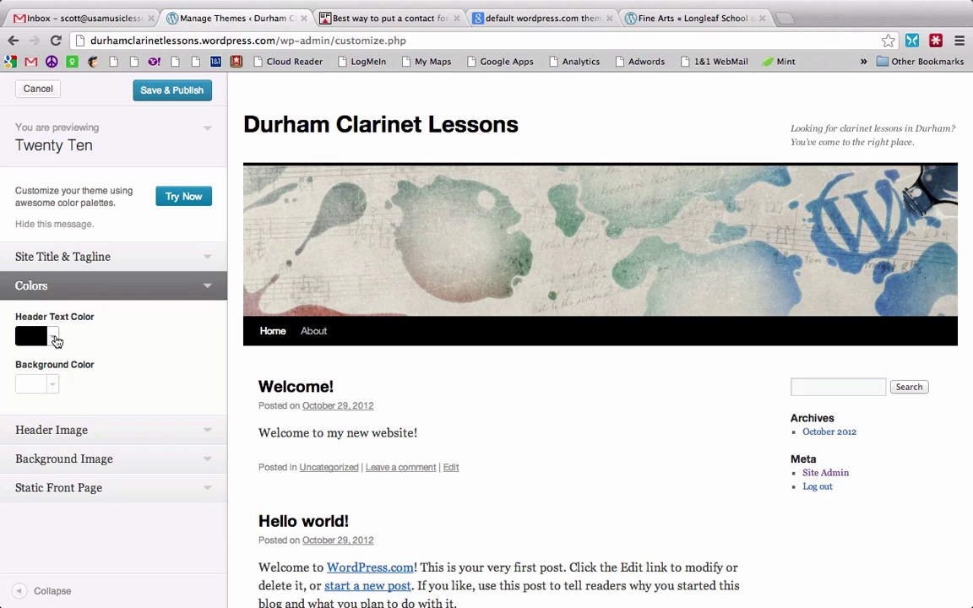
left_click(55, 339)
left_click(55, 339)
left_click(56, 389)
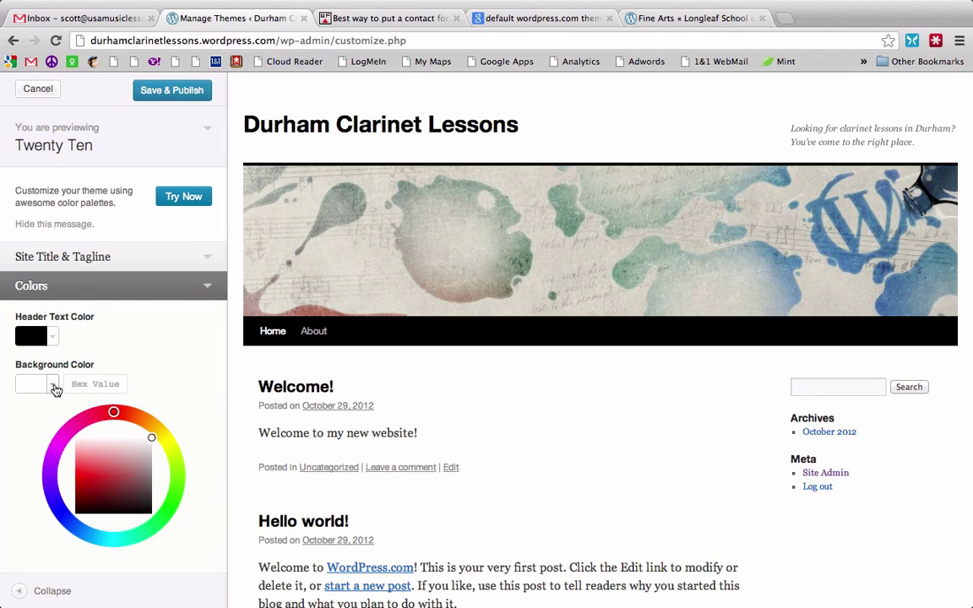
left_click(56, 389)
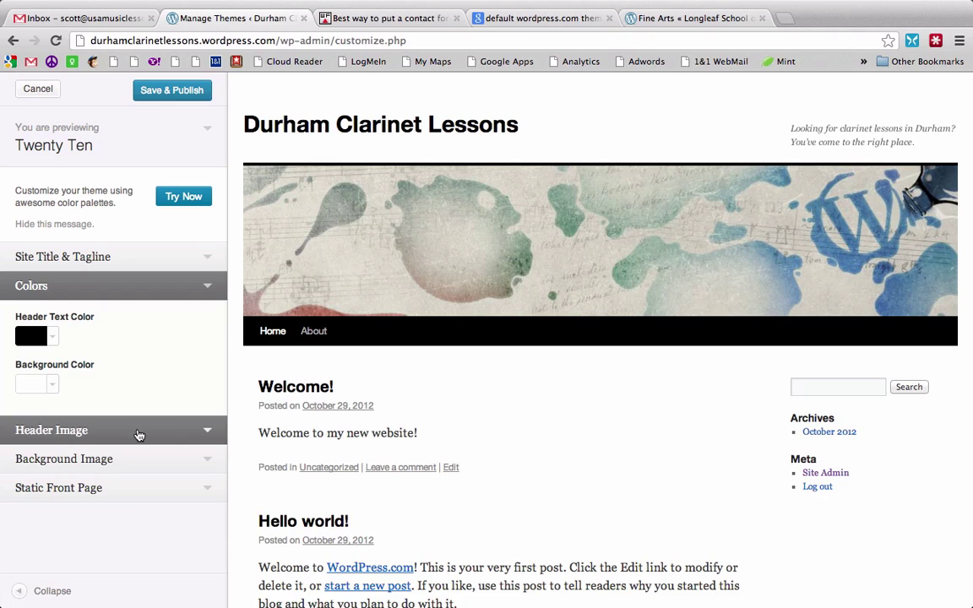
Browse the default header images and remove the current header image from the theme.
left_click(137, 432)
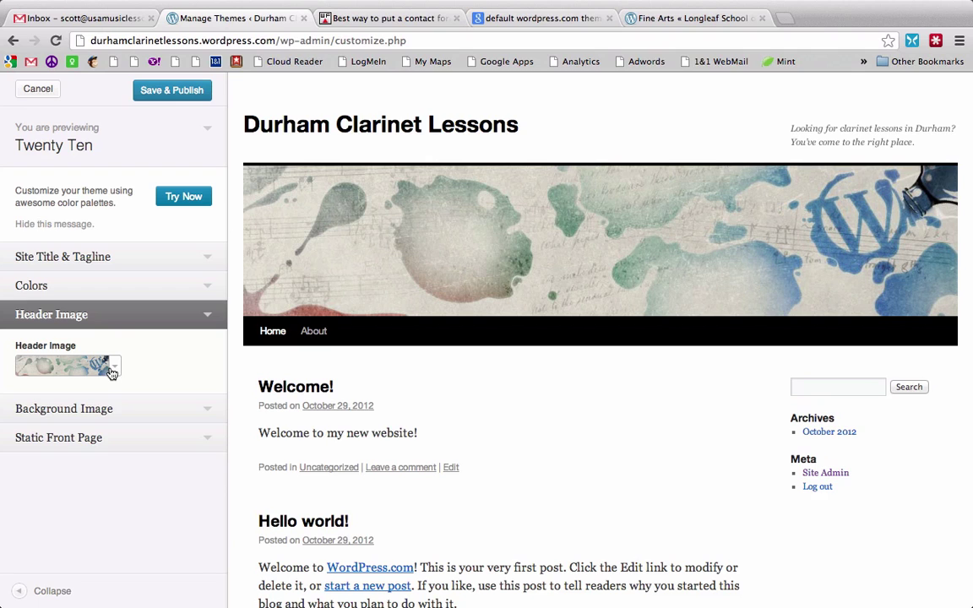
left_click(112, 373)
scroll(153, 381, "down", 2)
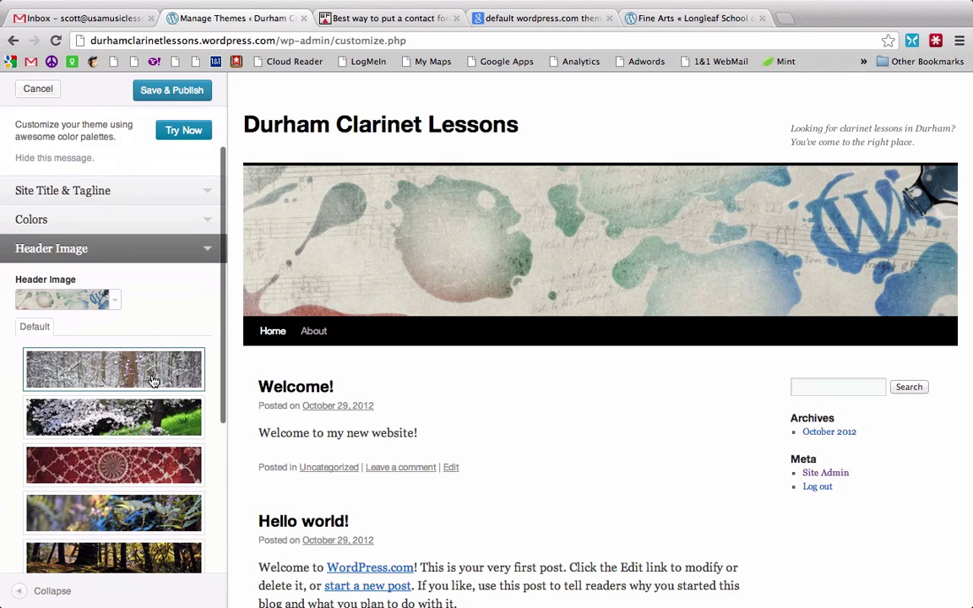
scroll(153, 380, "down", 6)
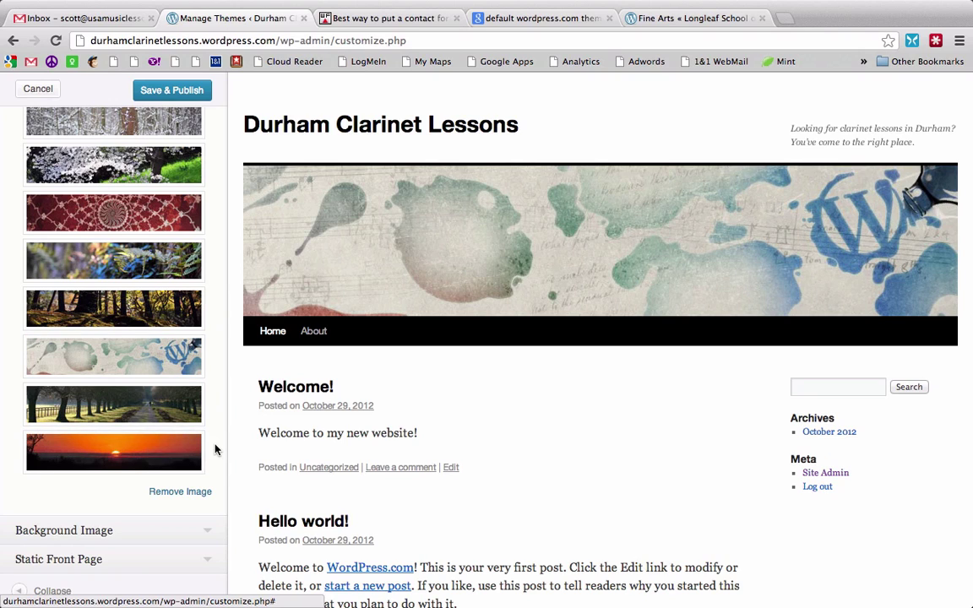
left_click(185, 494)
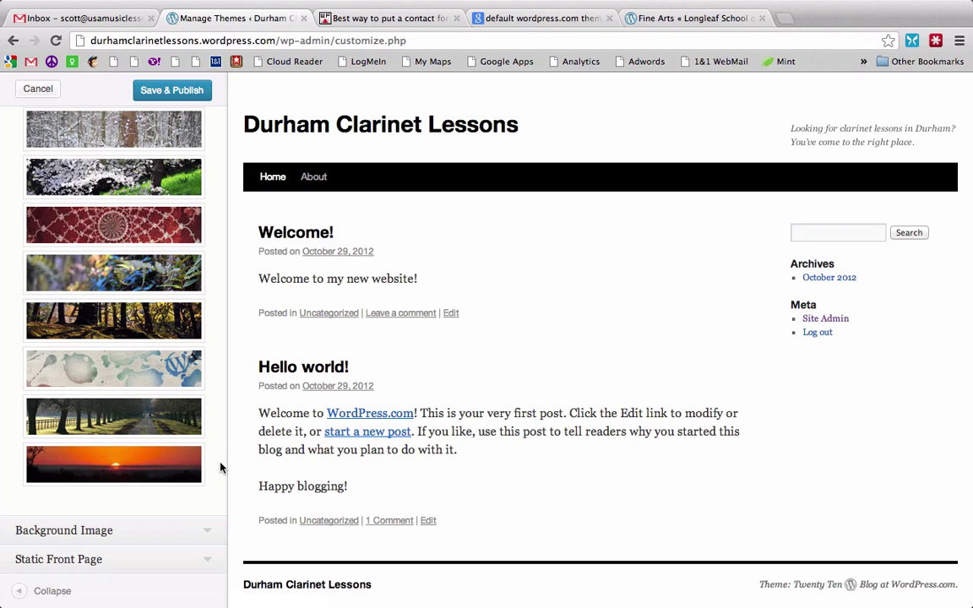
Examine the upload options for the theme's background image.
left_click(154, 529)
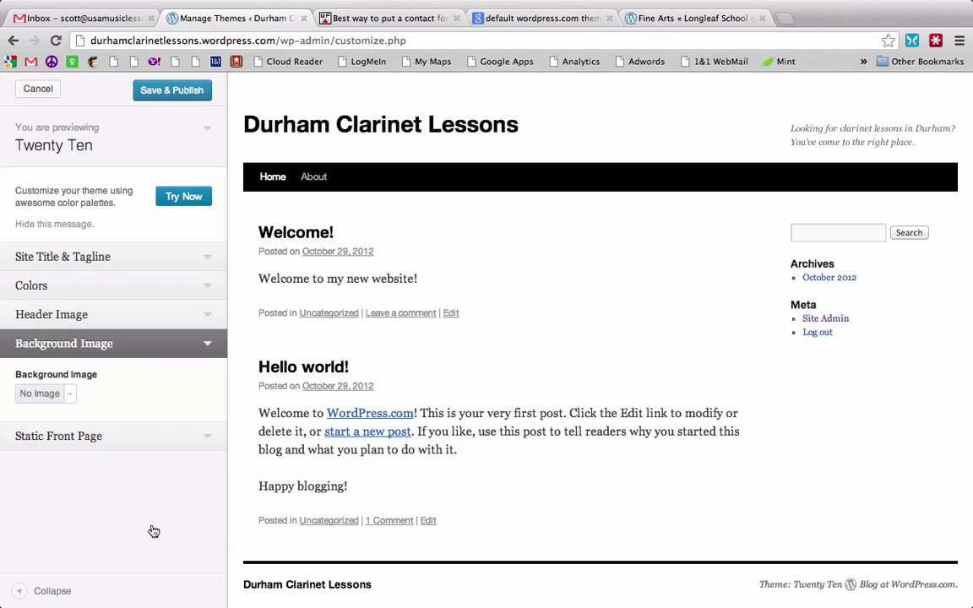
left_click(72, 401)
left_click(72, 401)
left_click(71, 401)
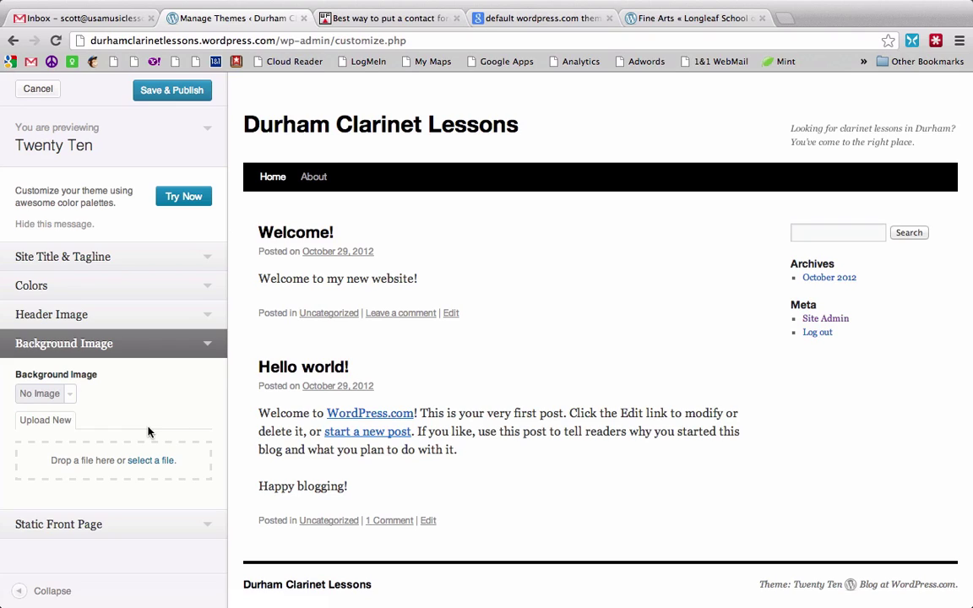
Make the front page display a static page, choosing About as the front page and leaving the posts page unselected.
left_click(100, 527)
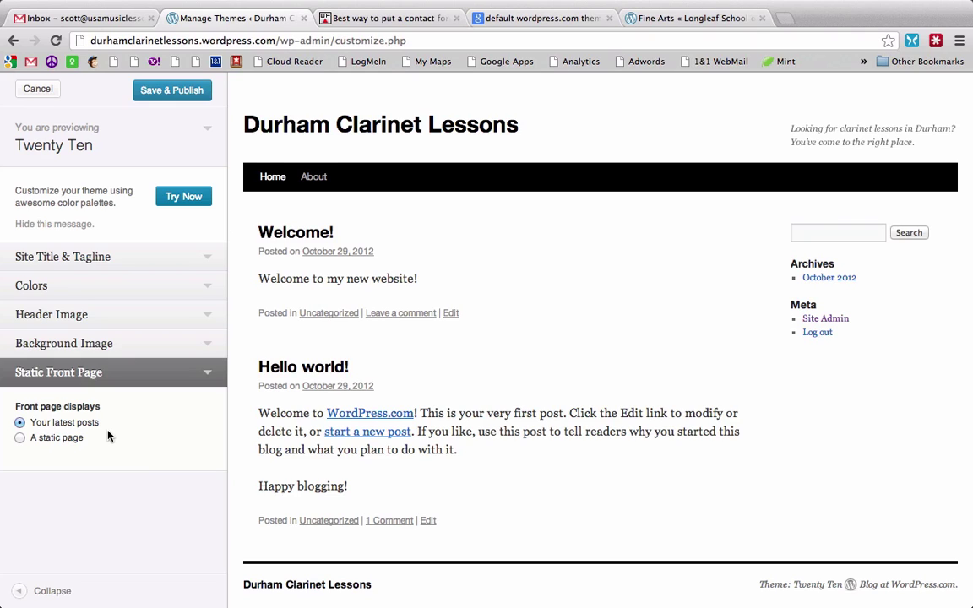
left_click(21, 440)
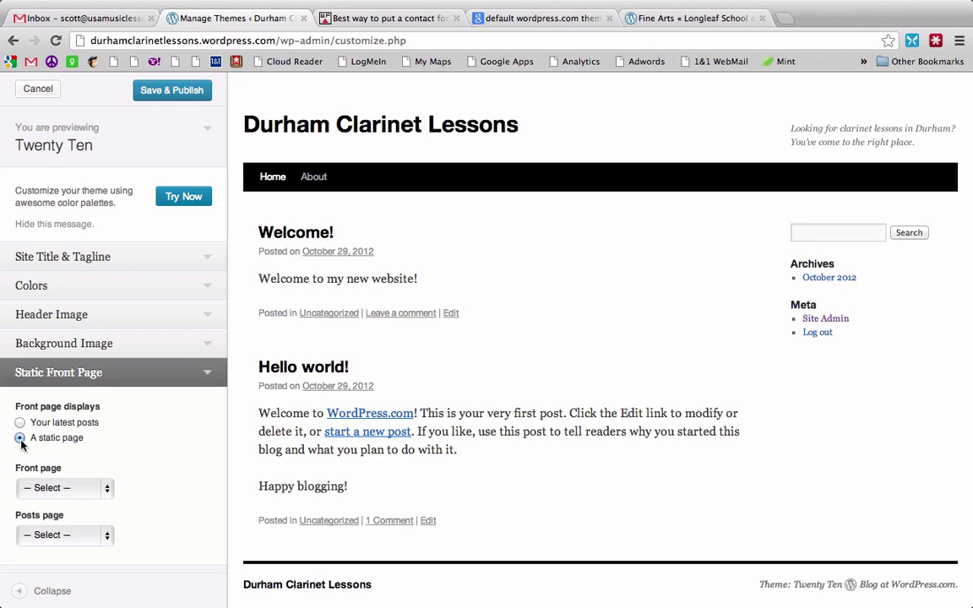
left_click(107, 490)
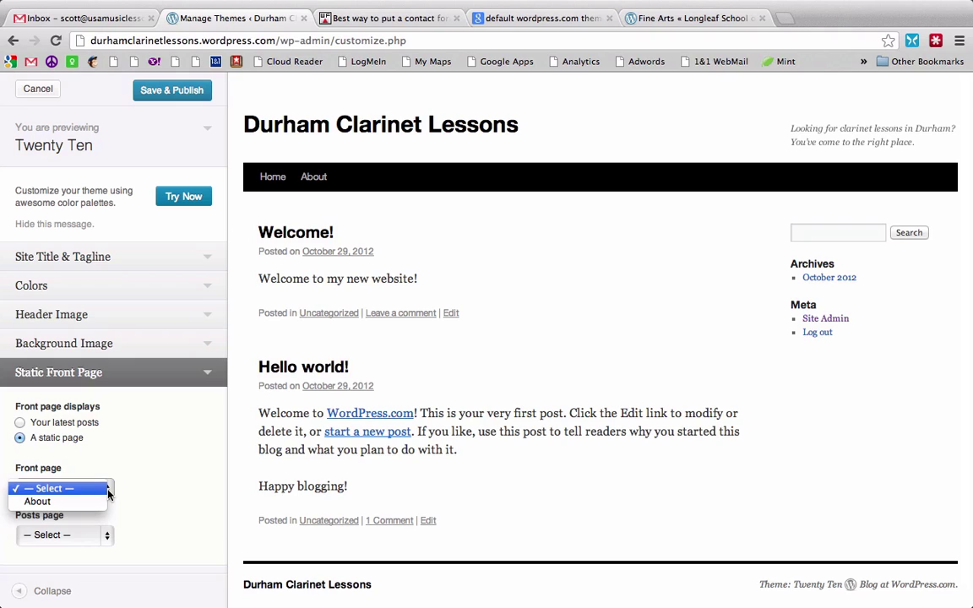
left_click(89, 502)
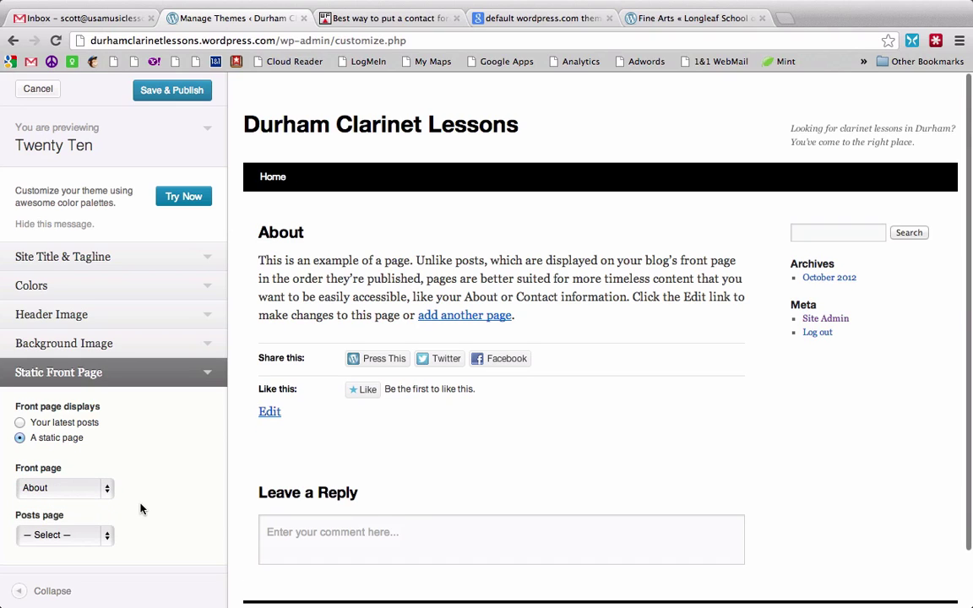
left_click(116, 538)
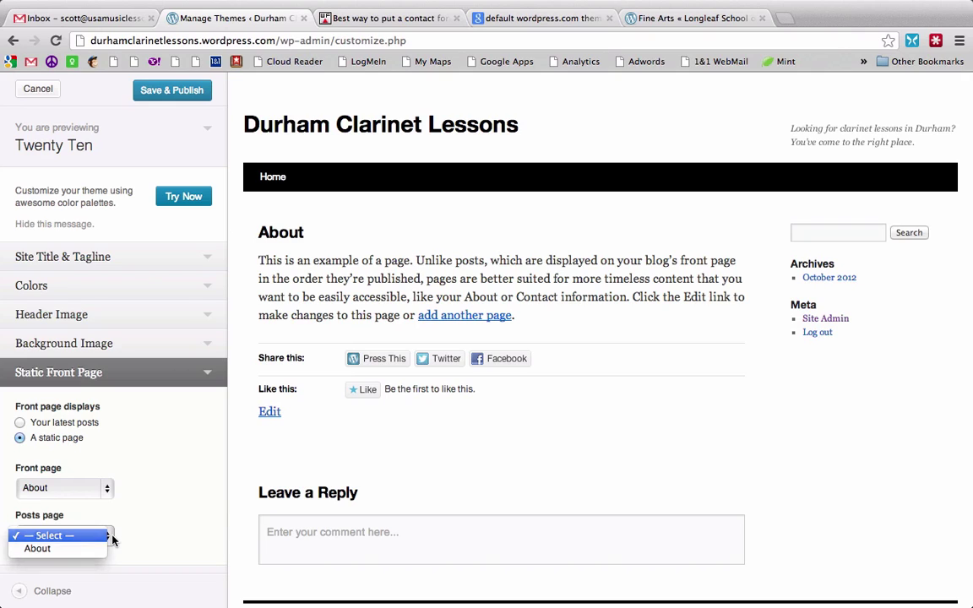
left_click(112, 537)
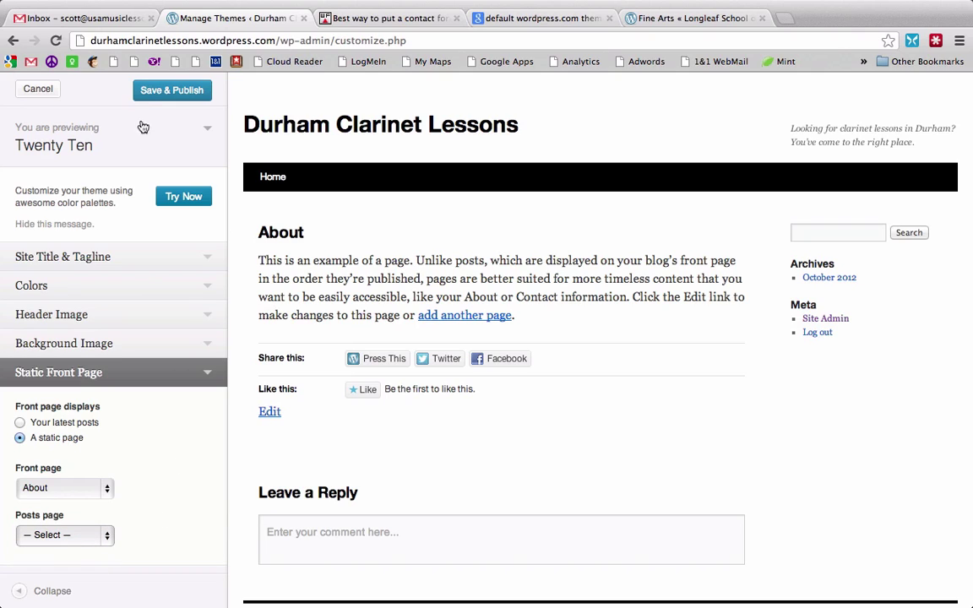
Save and publish the theme customizations and view the live site's front page.
left_click(151, 94)
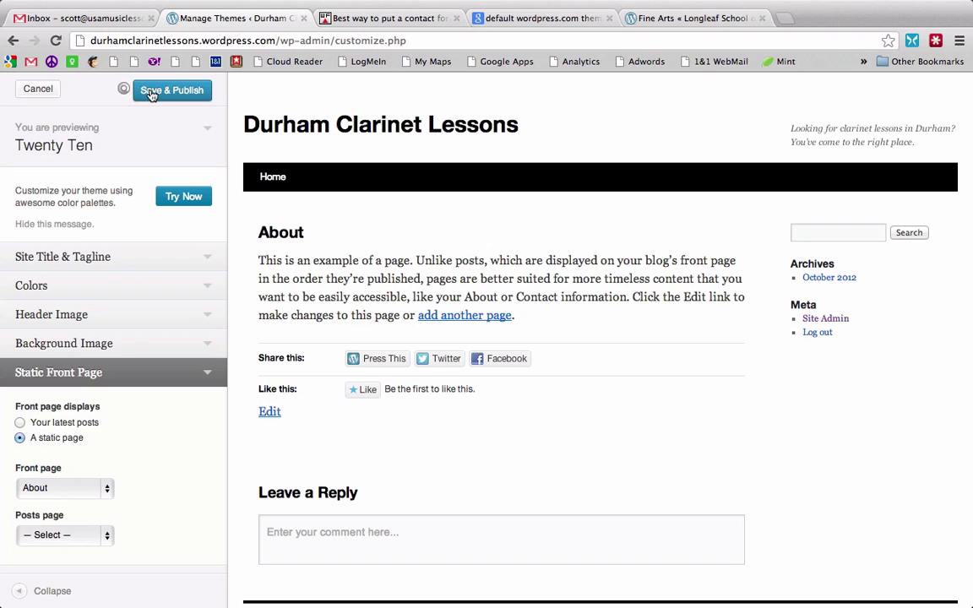
left_click(41, 91)
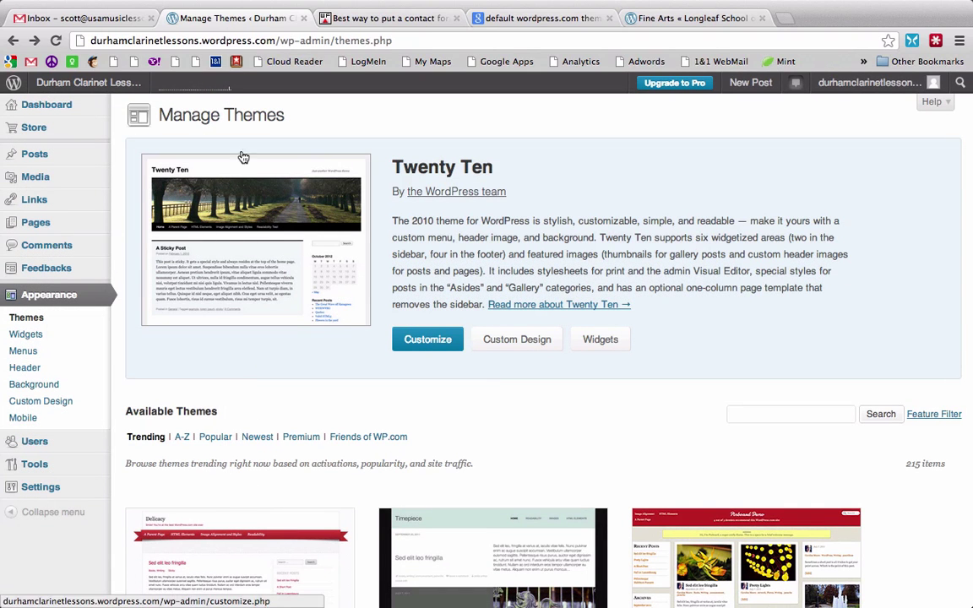
left_click(80, 86)
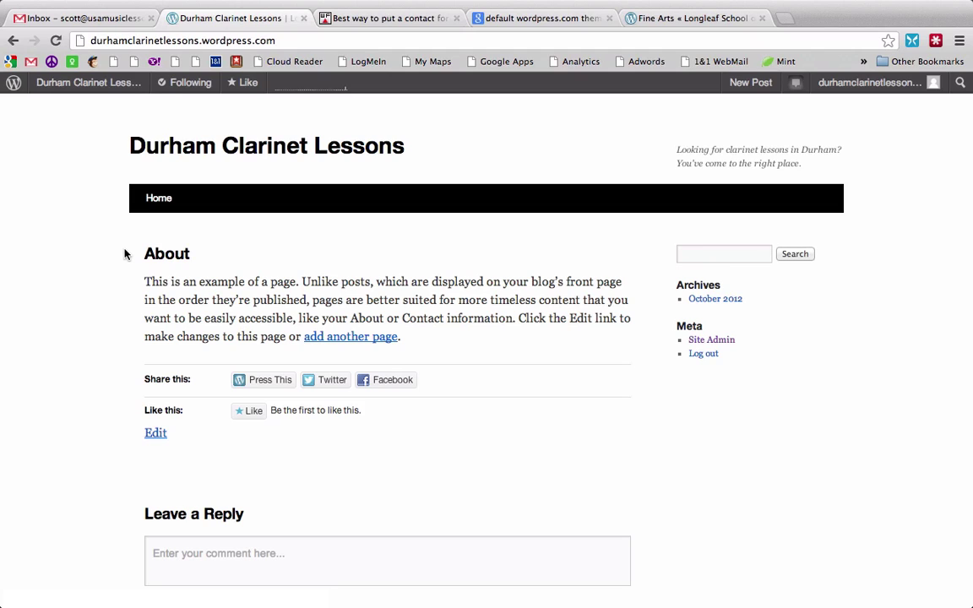
left_click_drag(126, 254, 455, 341)
left_click(460, 342)
Return to the site's dashboard and open the Widgets management page.
mouse_move(112, 87)
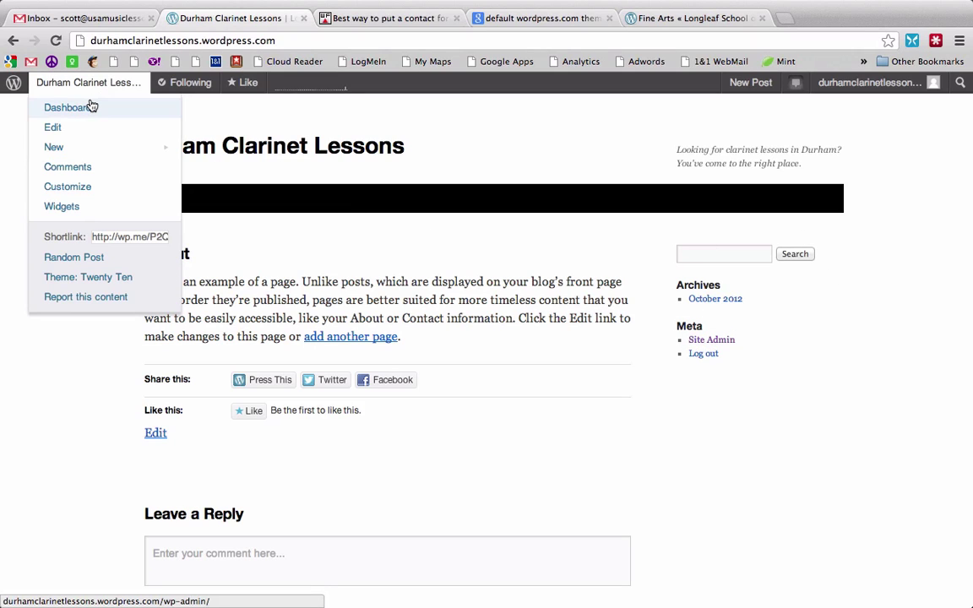
left_click(92, 106)
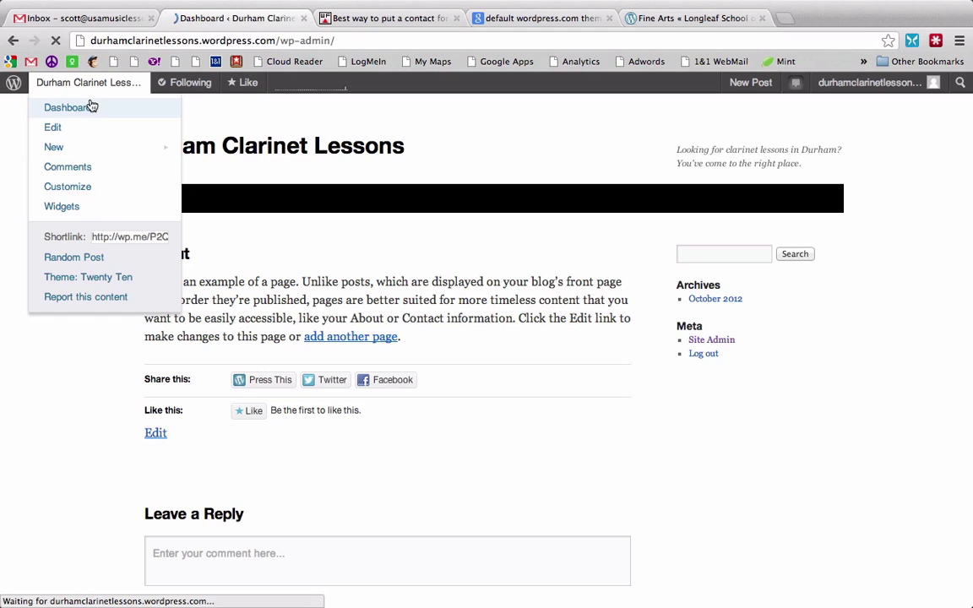
mouse_move(80, 382)
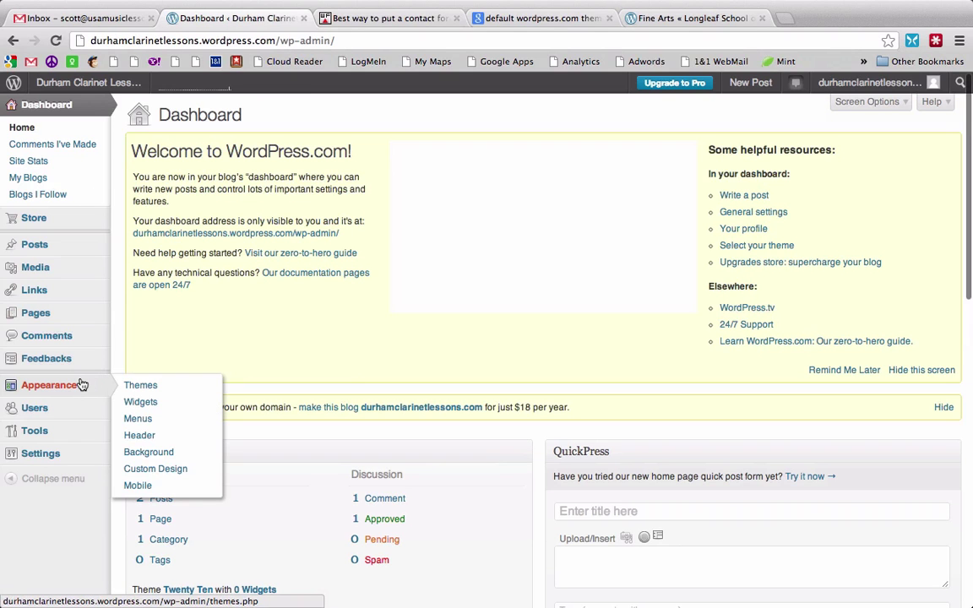
left_click(134, 402)
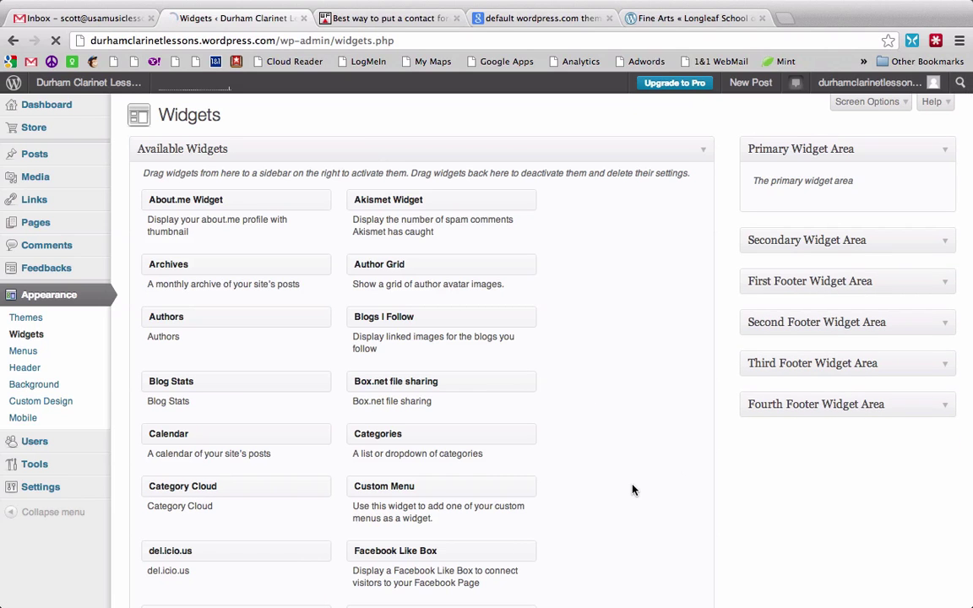
Expand the Secondary Widget Area and the First Footer Widget Area to see their contents.
scroll(631, 488, "down", 2)
scroll(631, 488, "up", 2)
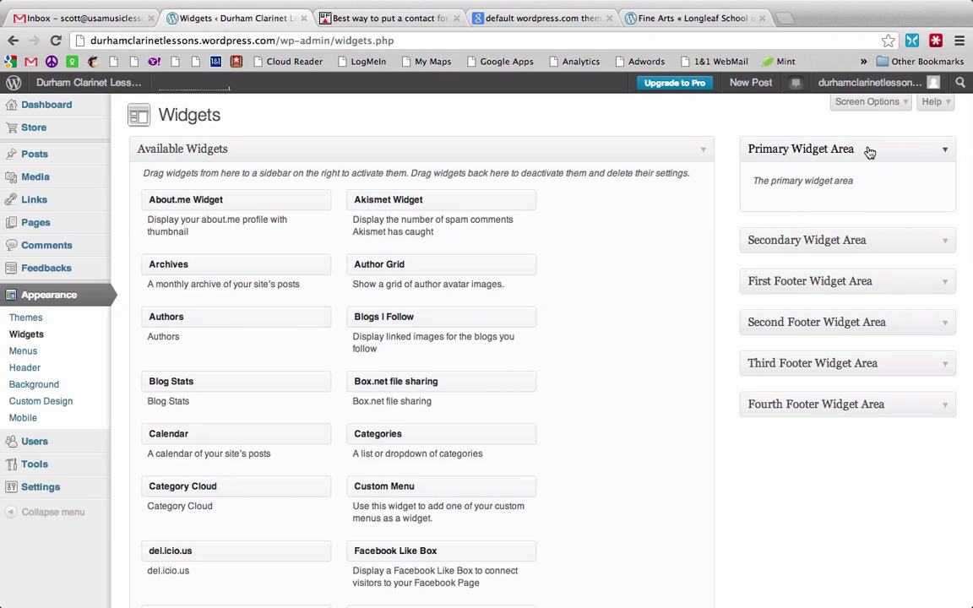
left_click(878, 245)
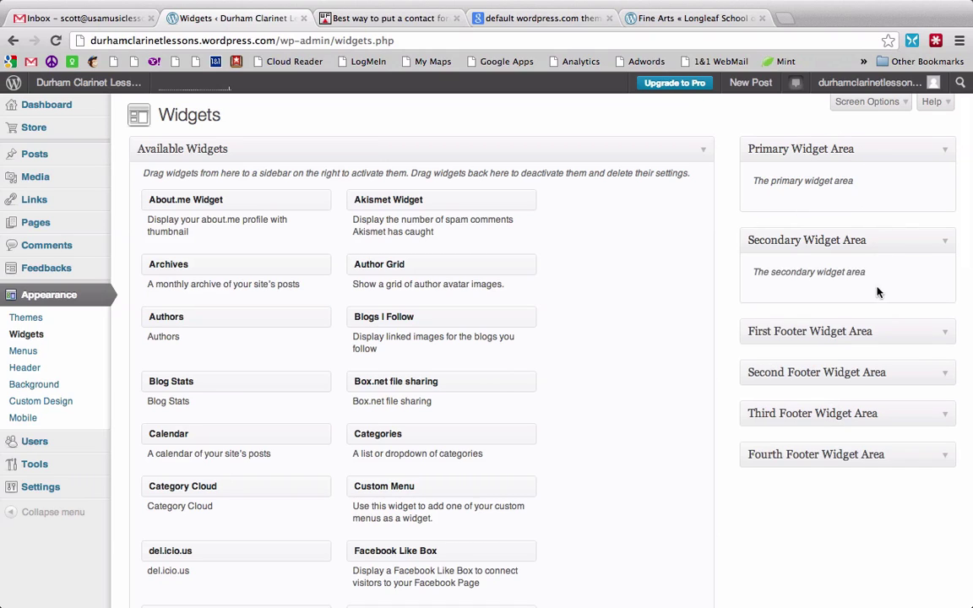
left_click(884, 333)
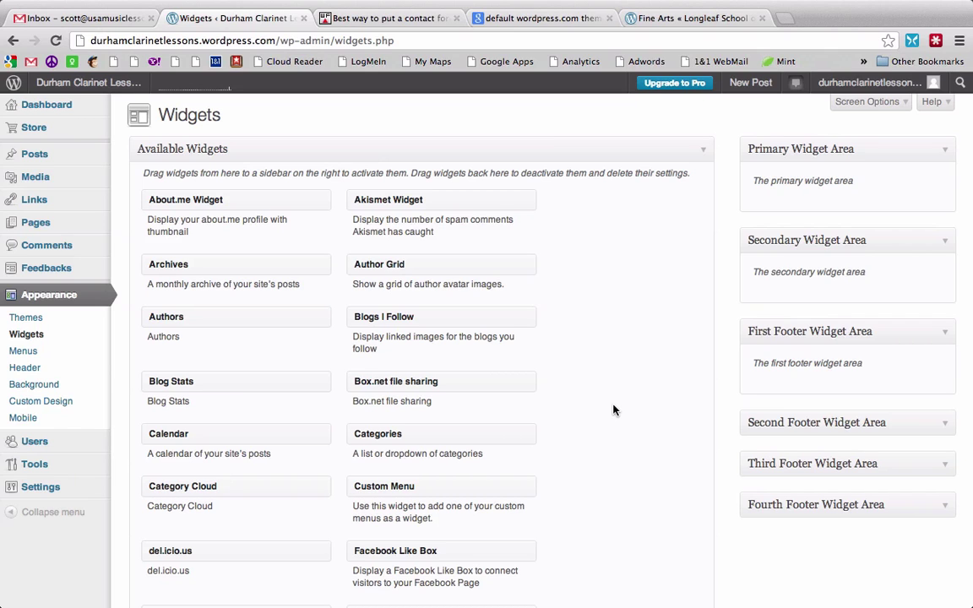
Look through the list of available widgets for ones suited to the site's sidebar.
scroll(576, 388, "down", 5)
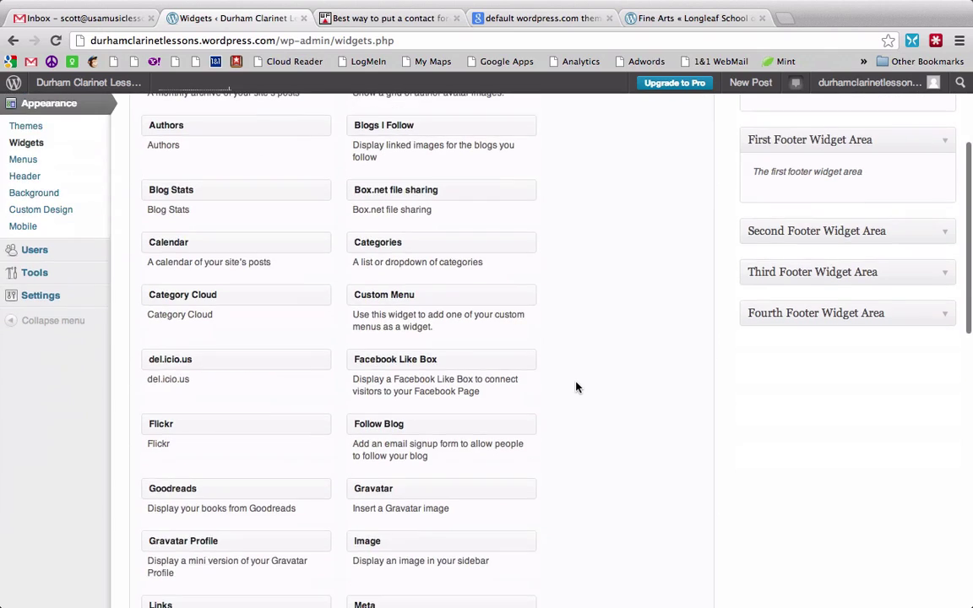
scroll(576, 387, "up", 2)
scroll(577, 388, "down", 5)
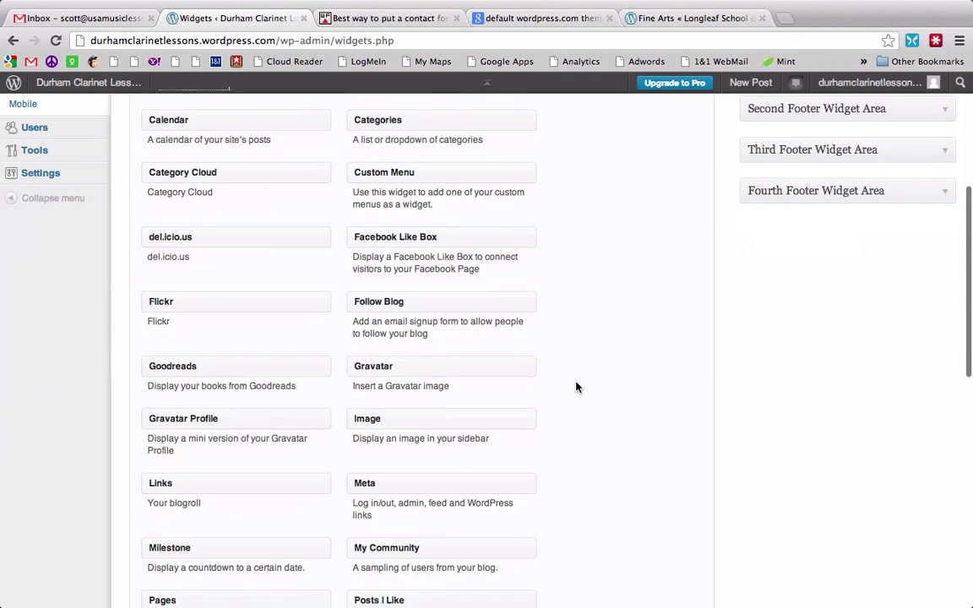
scroll(576, 388, "down", 4)
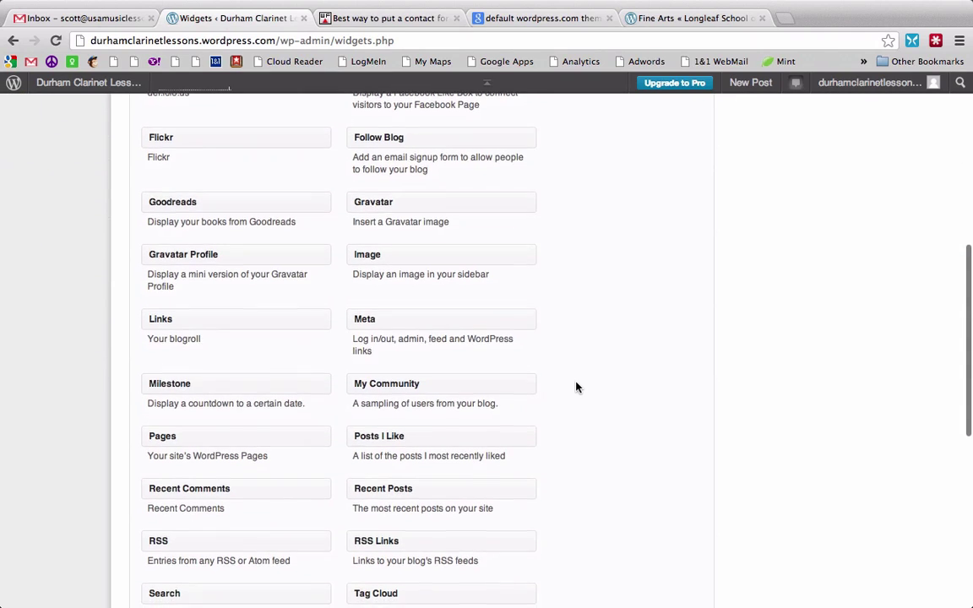
scroll(577, 388, "down", 3)
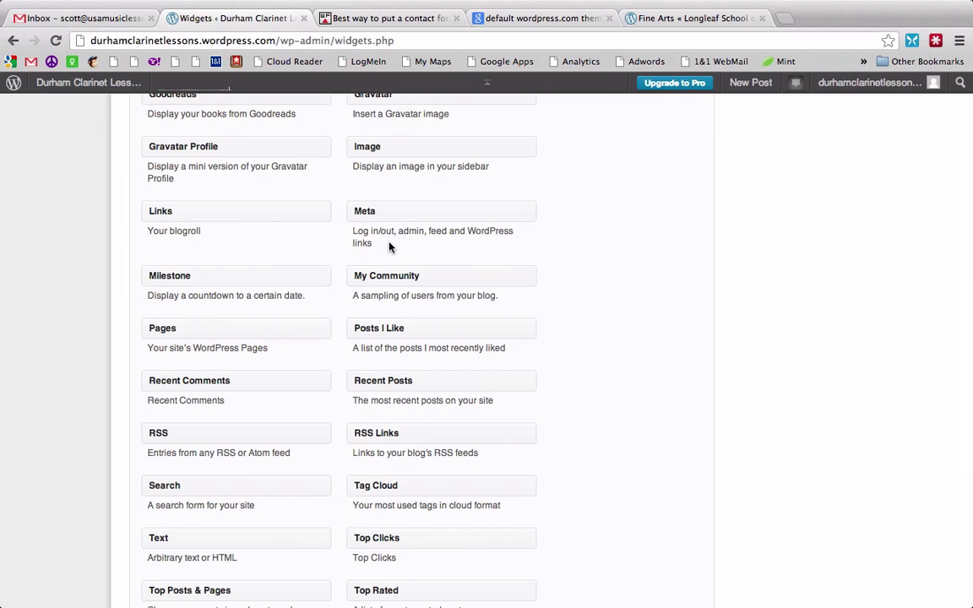
scroll(605, 286, "up", 3)
scroll(605, 286, "down", 3)
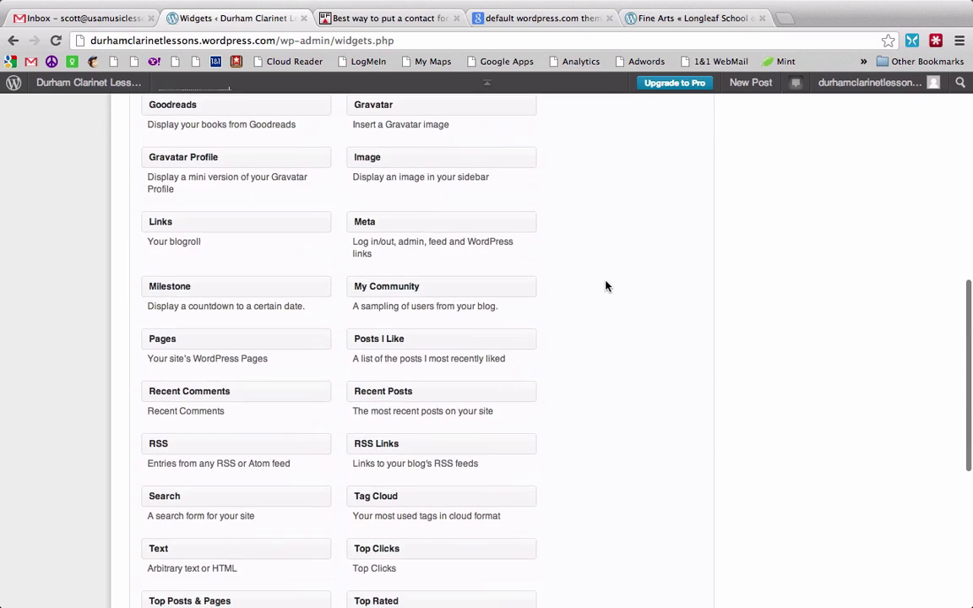
scroll(605, 285, "down", 2)
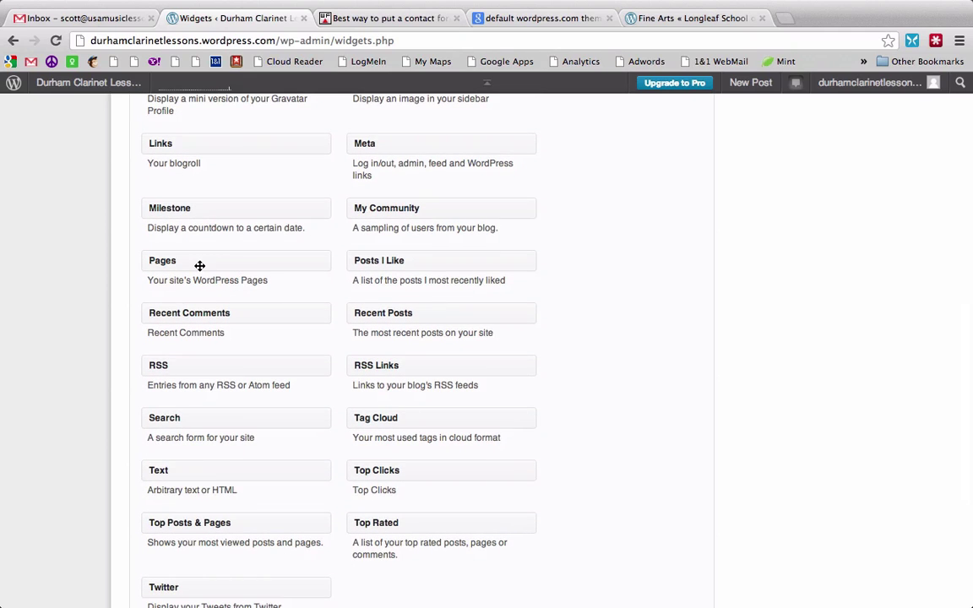
Add the Pages widget to the Primary Widget Area and title it "Site Navigation".
left_click_drag(200, 265, 821, 195)
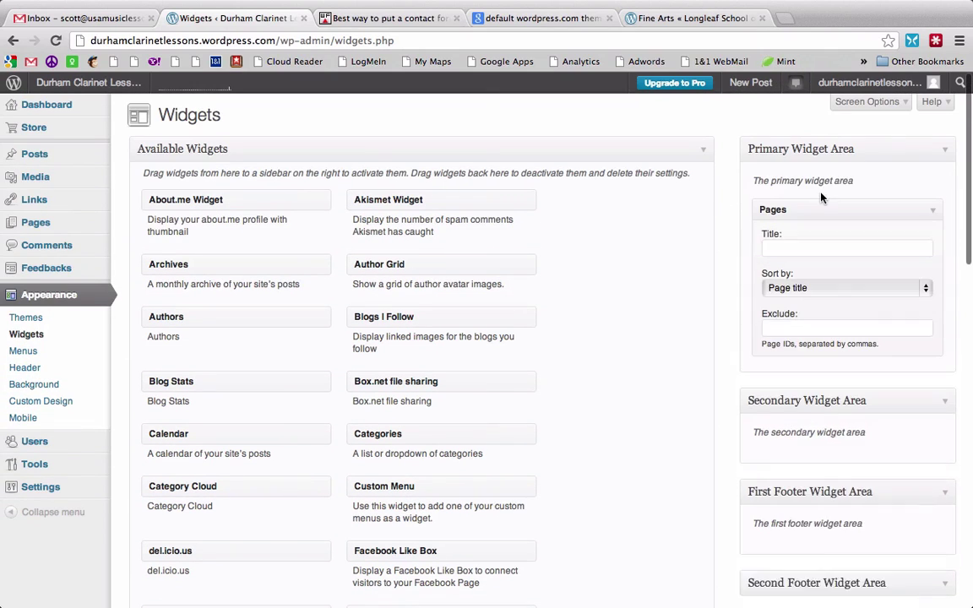
left_click(819, 248)
type("St")
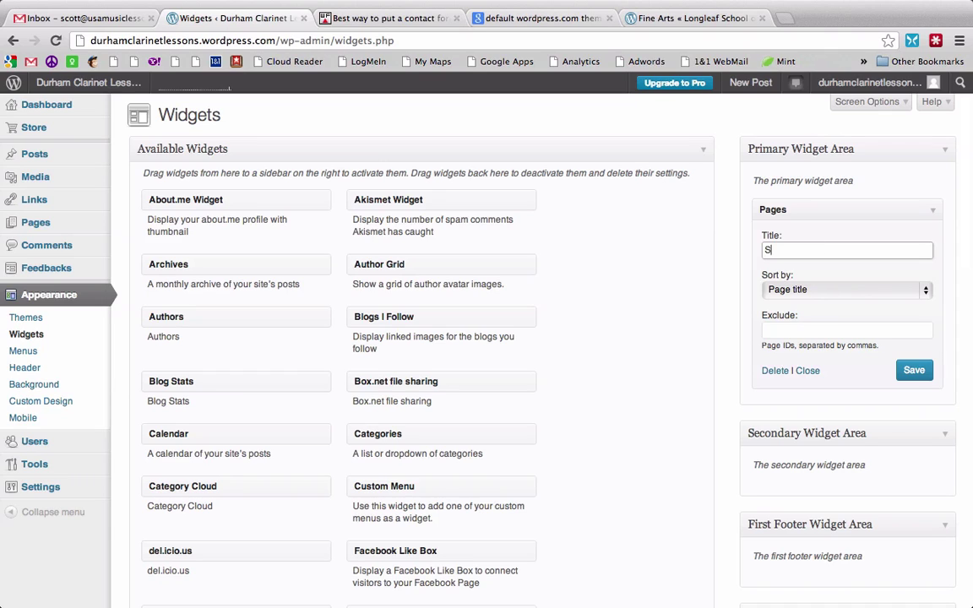
type("te Navi")
type("gation")
Sort the Pages widget by Page order, leave its exclusions empty and save the widget.
left_click(866, 293)
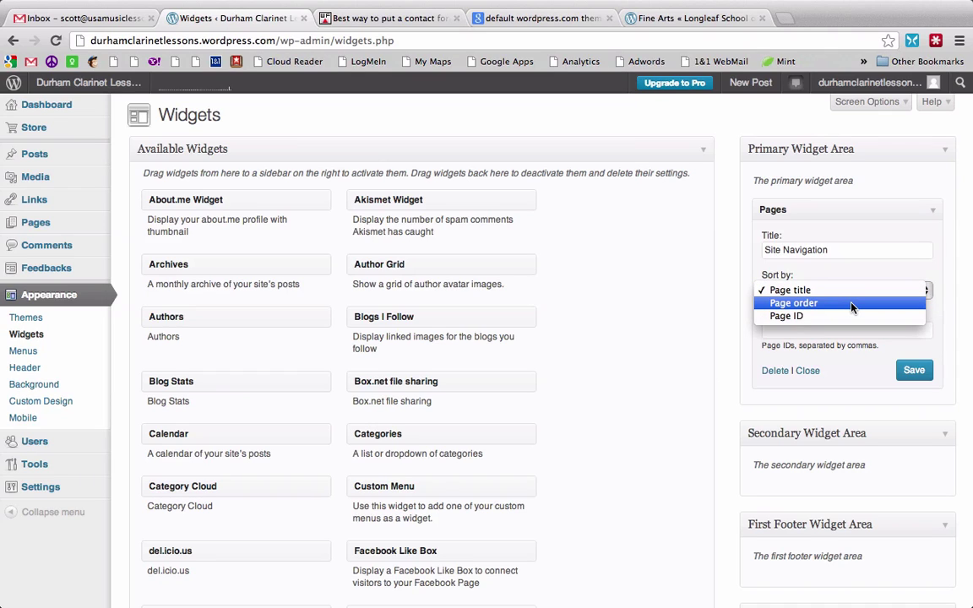
left_click(851, 307)
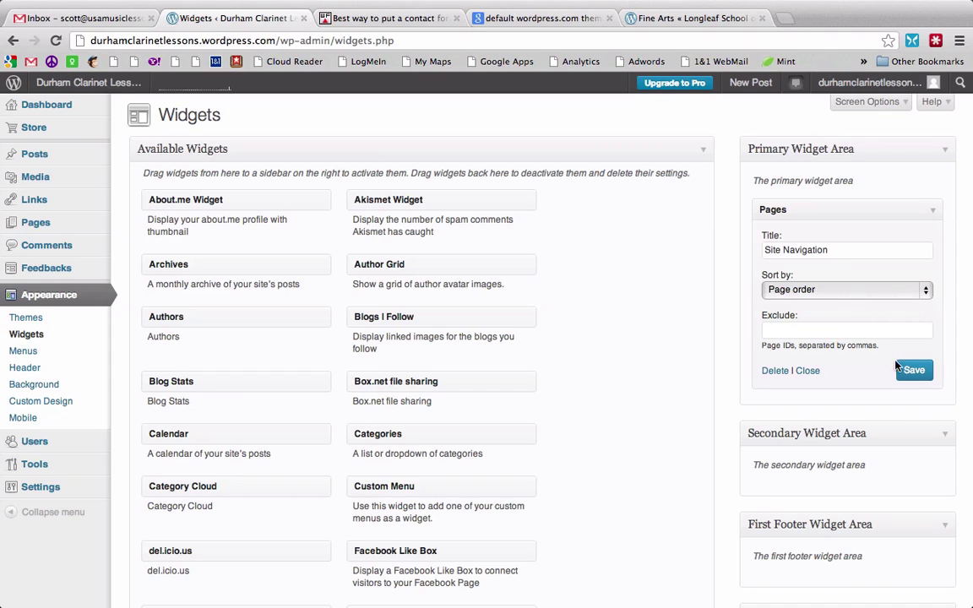
left_click(837, 330)
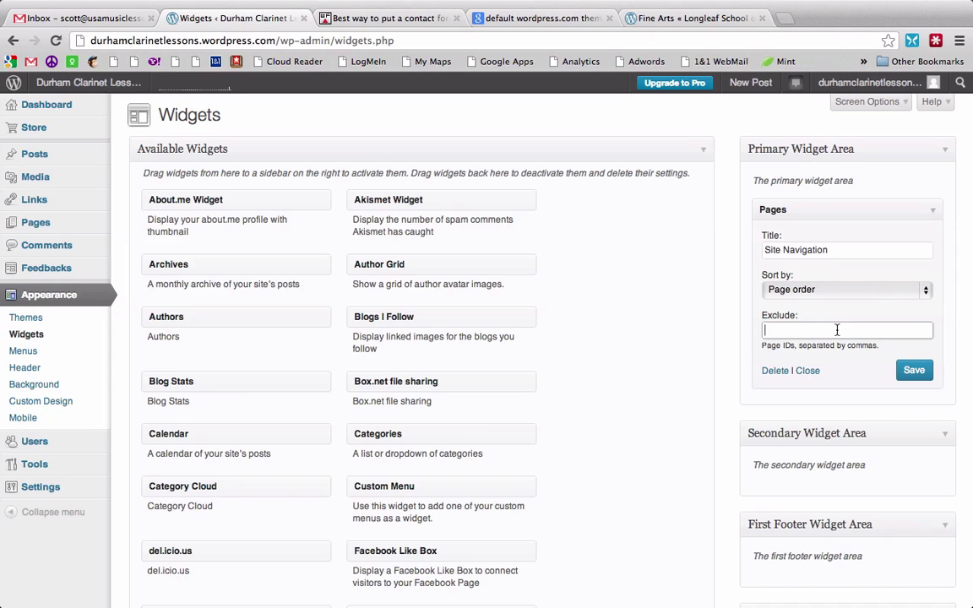
left_click(910, 367)
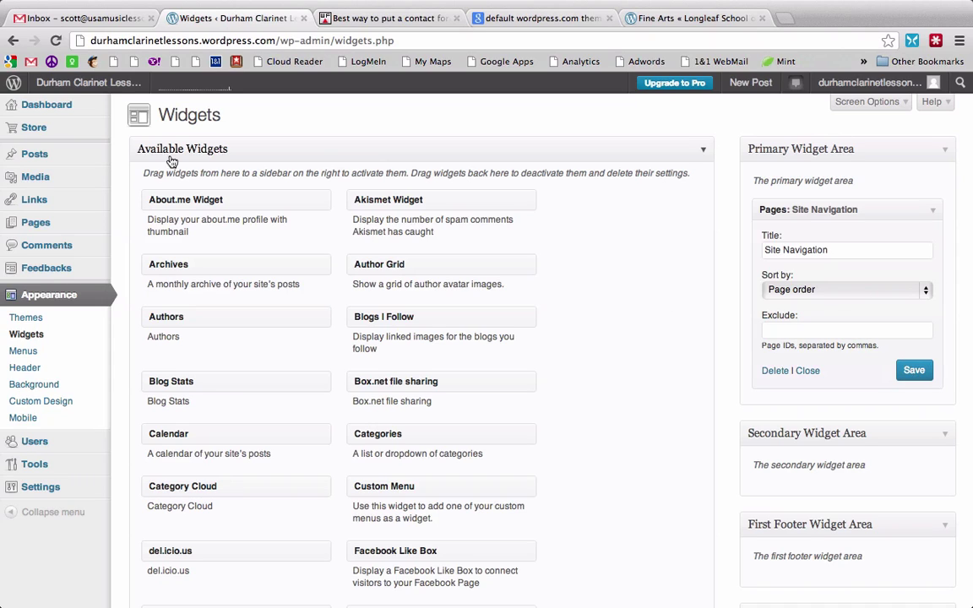
View the live site and examine its title, header area and Site Navigation sidebar widget.
left_click(61, 88)
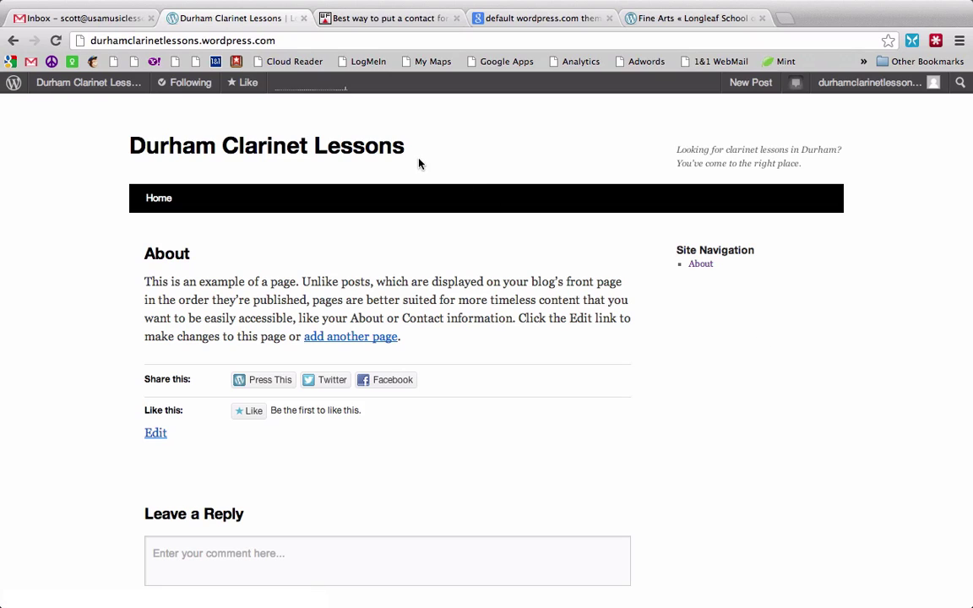
left_click_drag(418, 163, 169, 134)
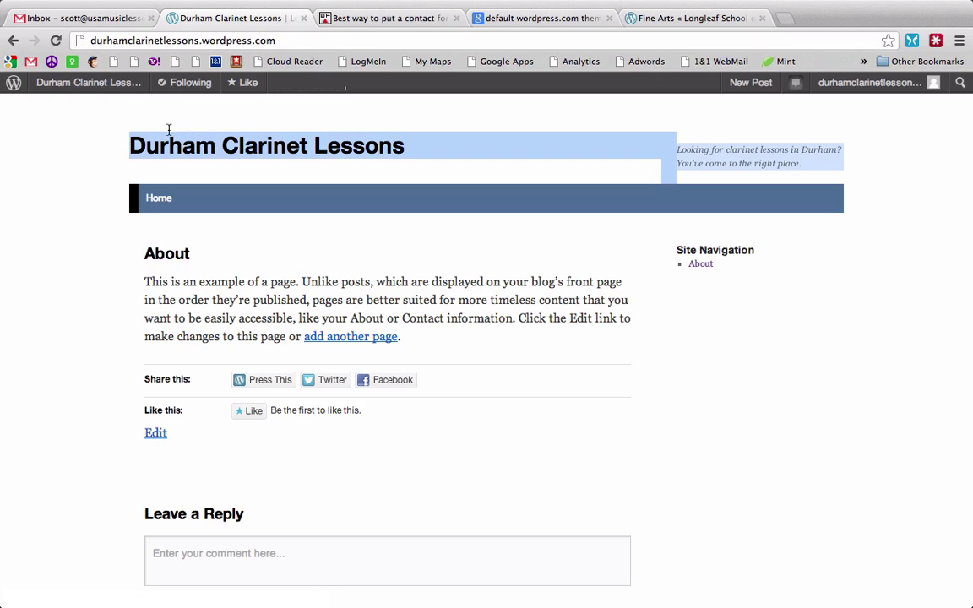
left_click(880, 179)
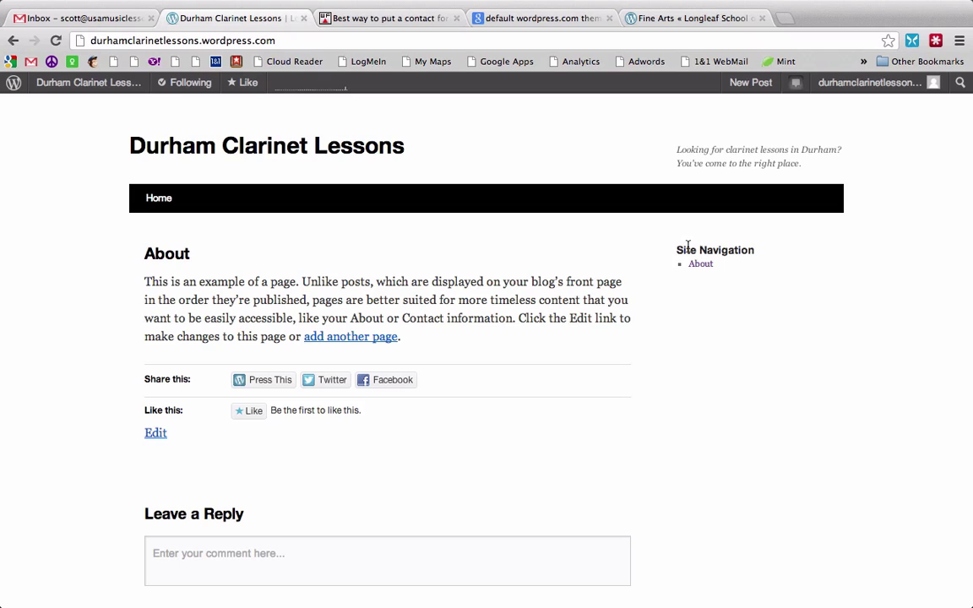
left_click_drag(687, 244, 776, 280)
left_click(775, 280)
scroll(772, 384, "down", 3)
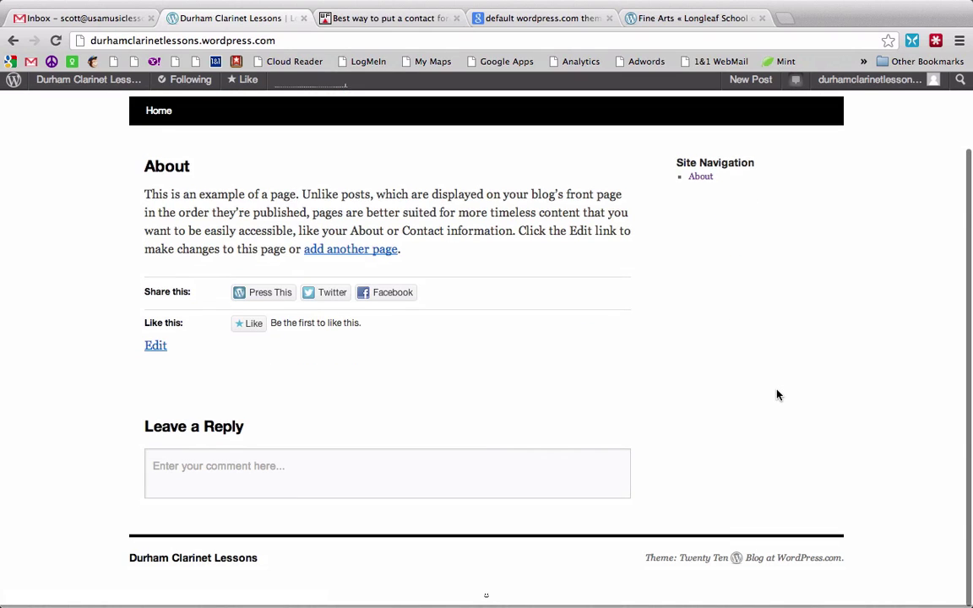
scroll(777, 393, "up", 3)
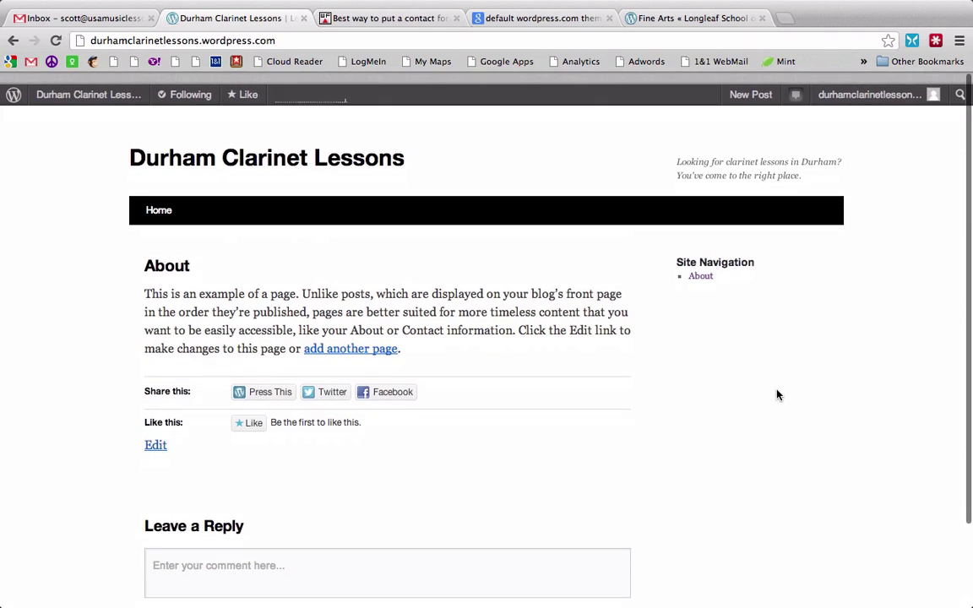
Return to the site's dashboard and open the General Settings page.
mouse_move(59, 88)
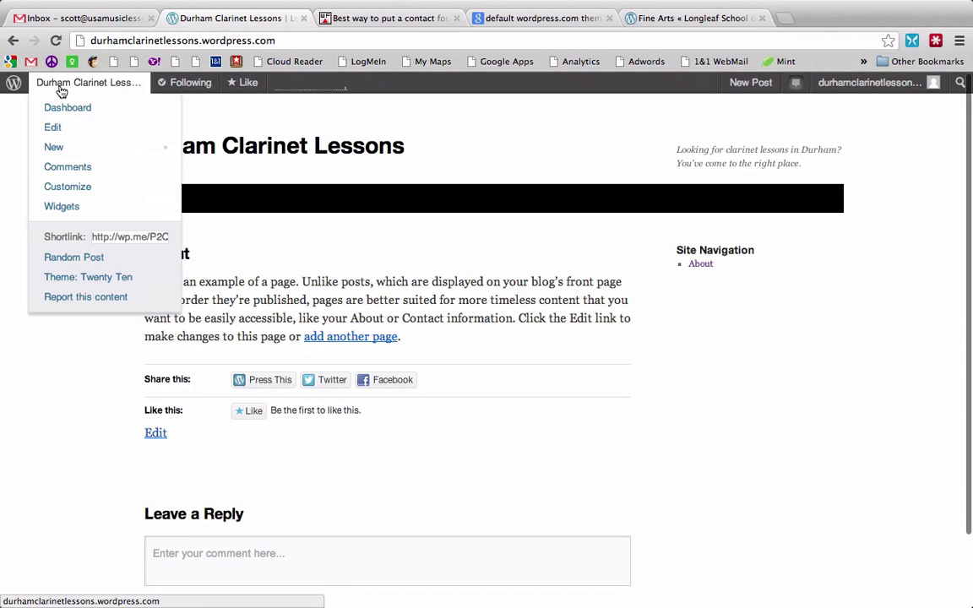
left_click(69, 109)
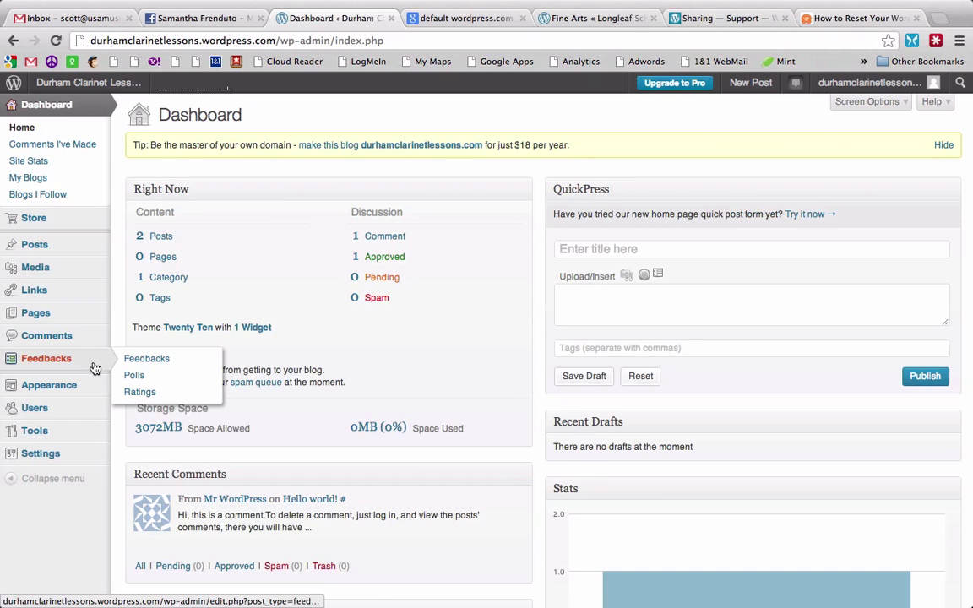
mouse_move(68, 390)
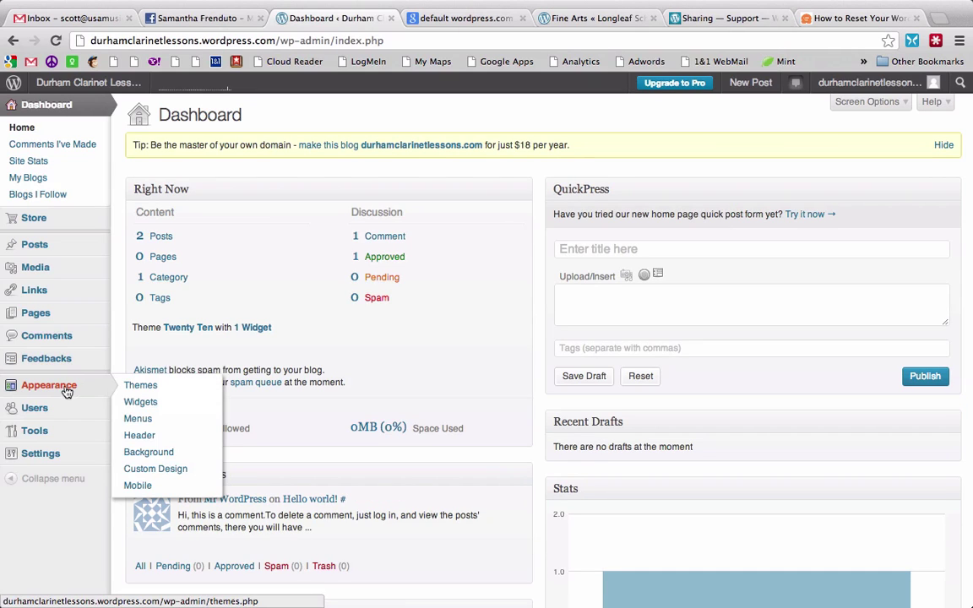
mouse_move(47, 455)
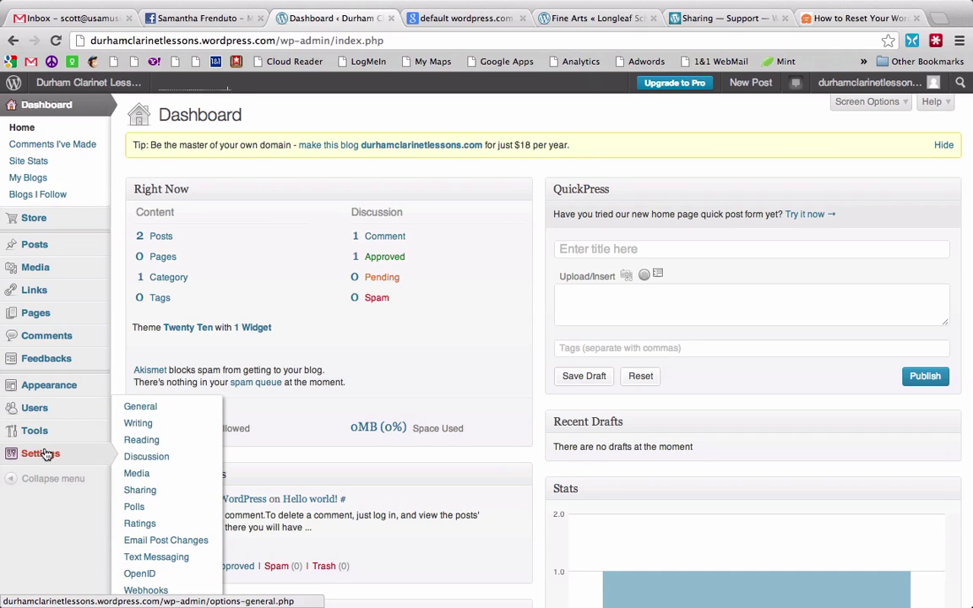
left_click(138, 407)
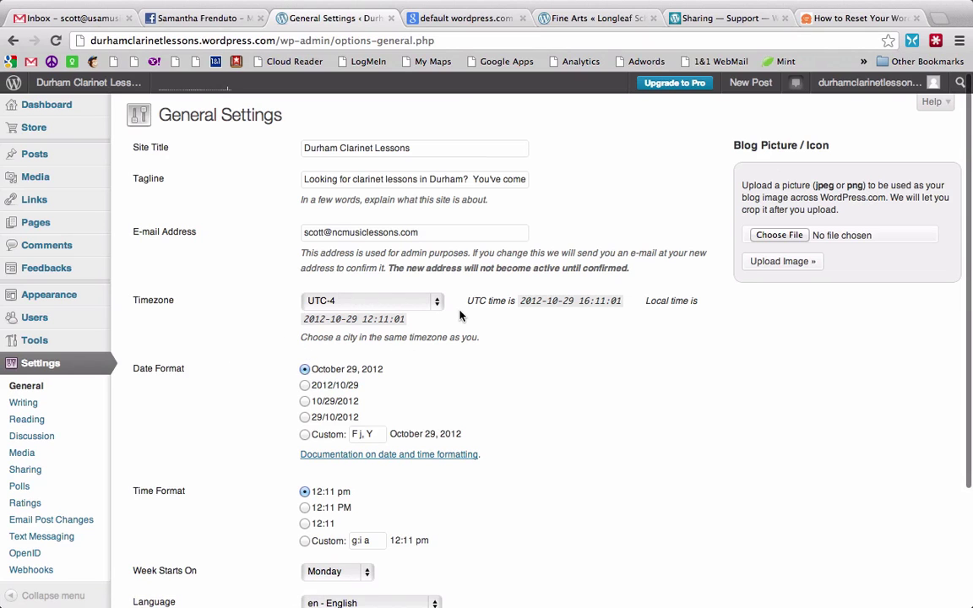
Check the timezone choices against the displayed UTC time, keep UTC-4 and save the general settings.
left_click(436, 301)
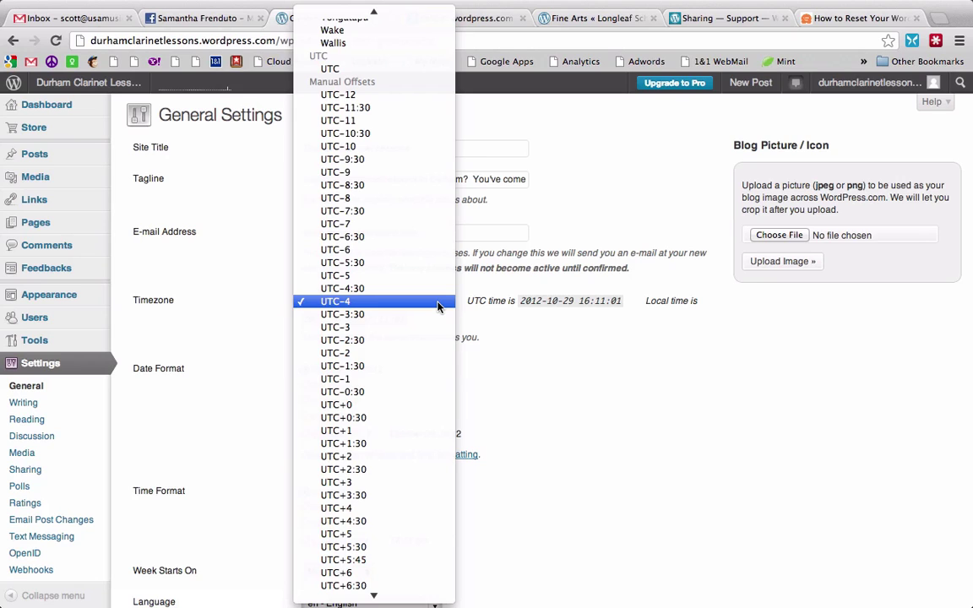
left_click(437, 307)
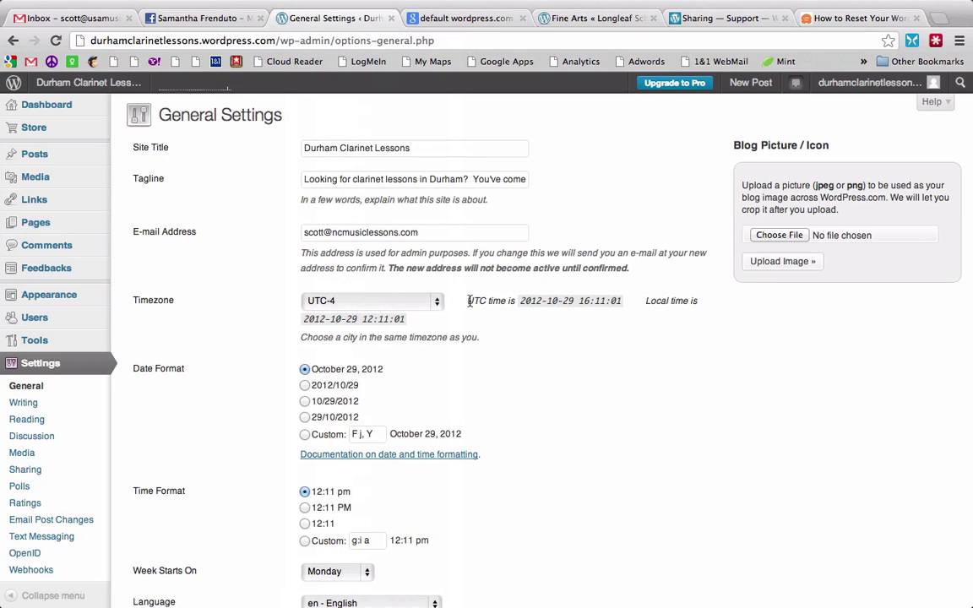
left_click_drag(468, 301, 627, 293)
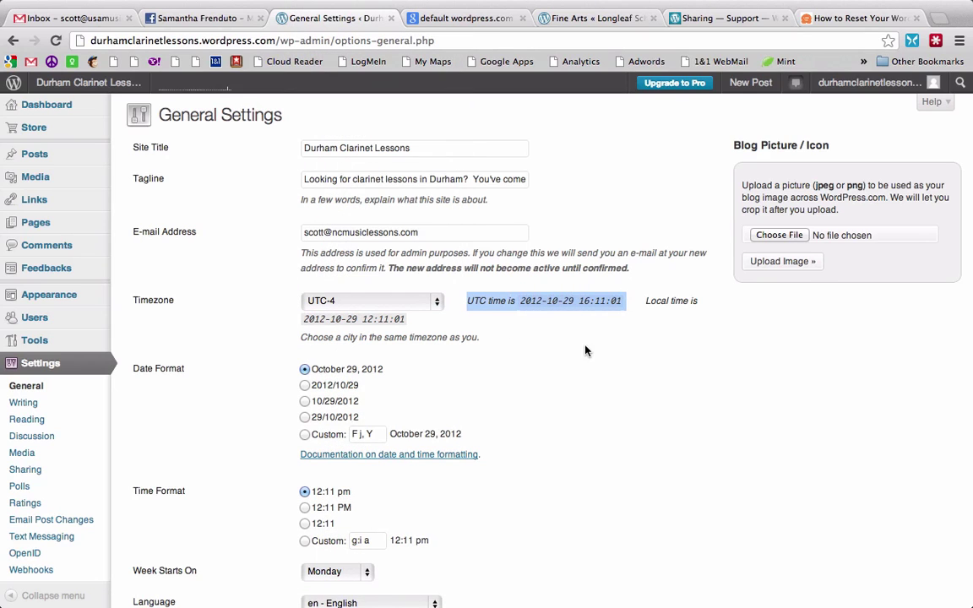
left_click(540, 353)
scroll(503, 380, "down", 4)
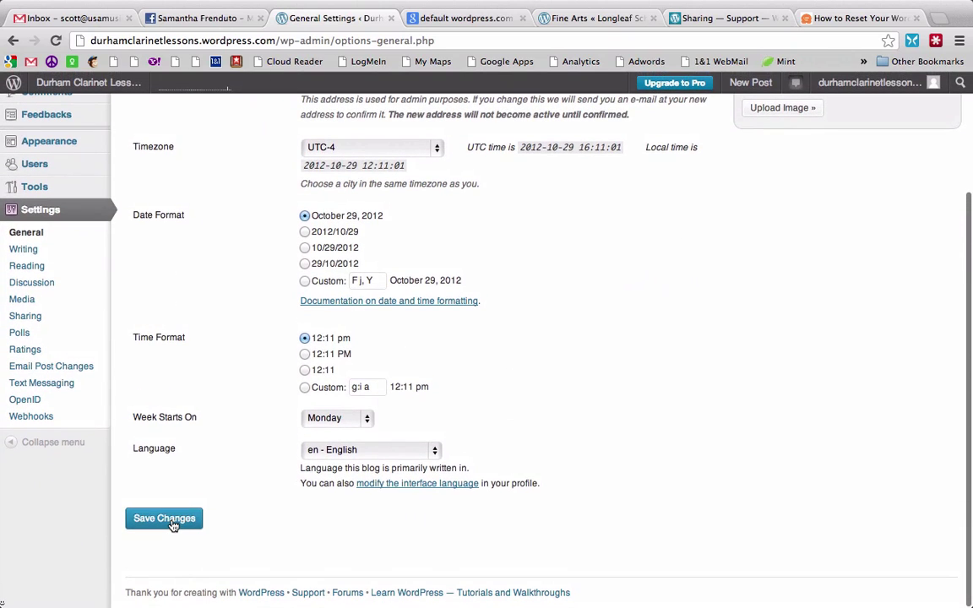
left_click(172, 525)
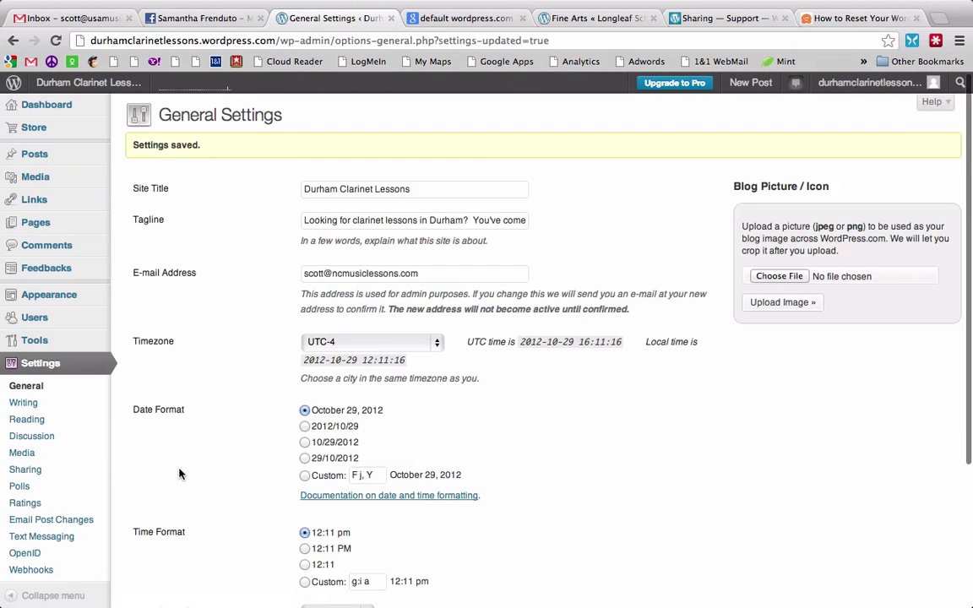
Open the Sharing Settings and examine the social network connections, sharing buttons and their display options.
left_click(37, 475)
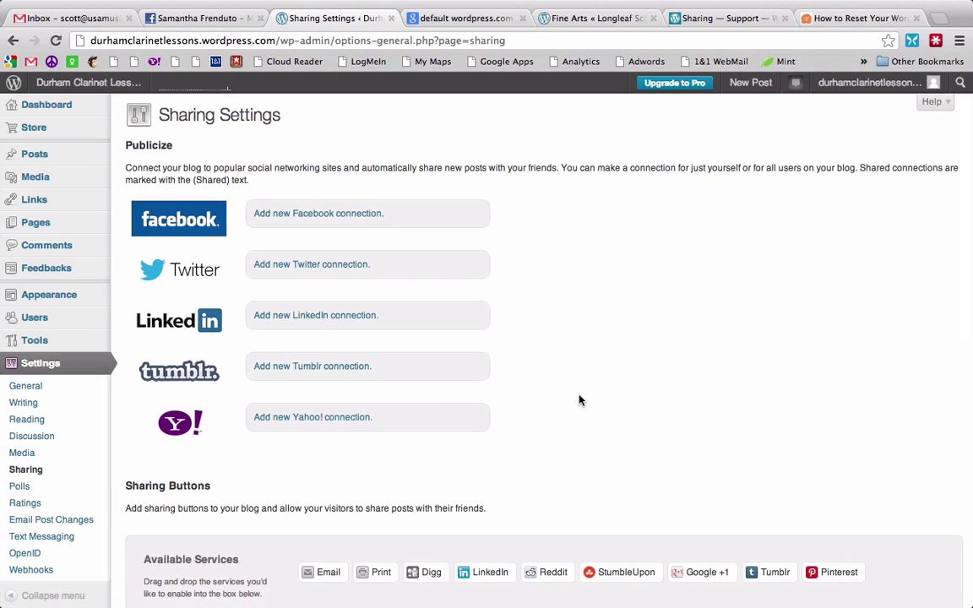
scroll(578, 399, "down", 3)
scroll(578, 400, "down", 2)
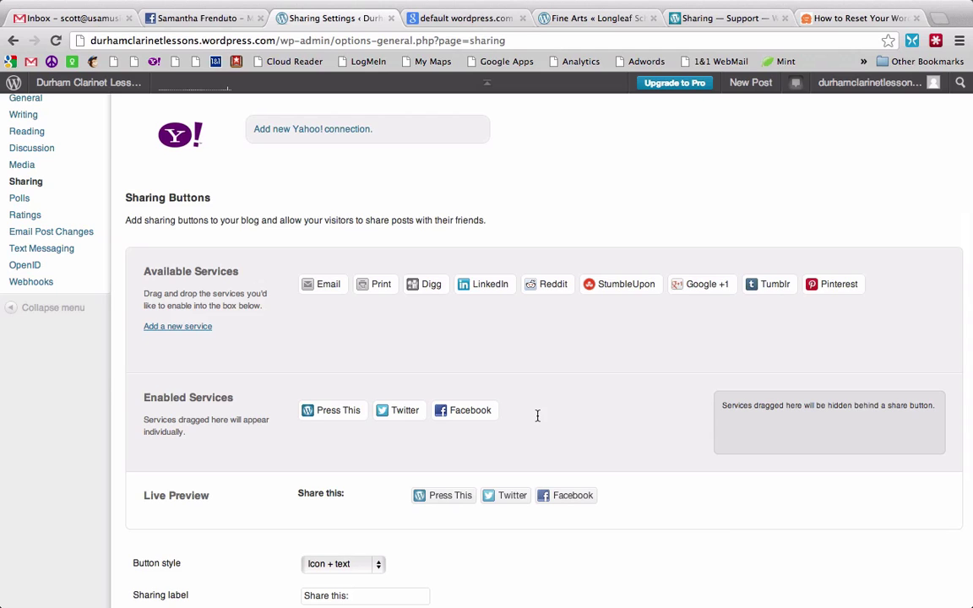
scroll(537, 415, "down", 3)
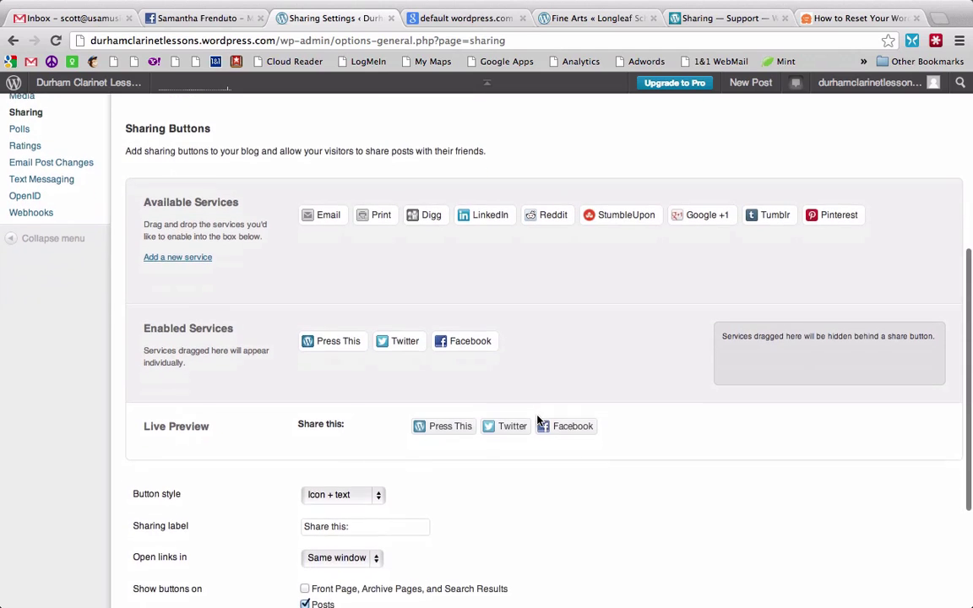
scroll(540, 422, "down", 1)
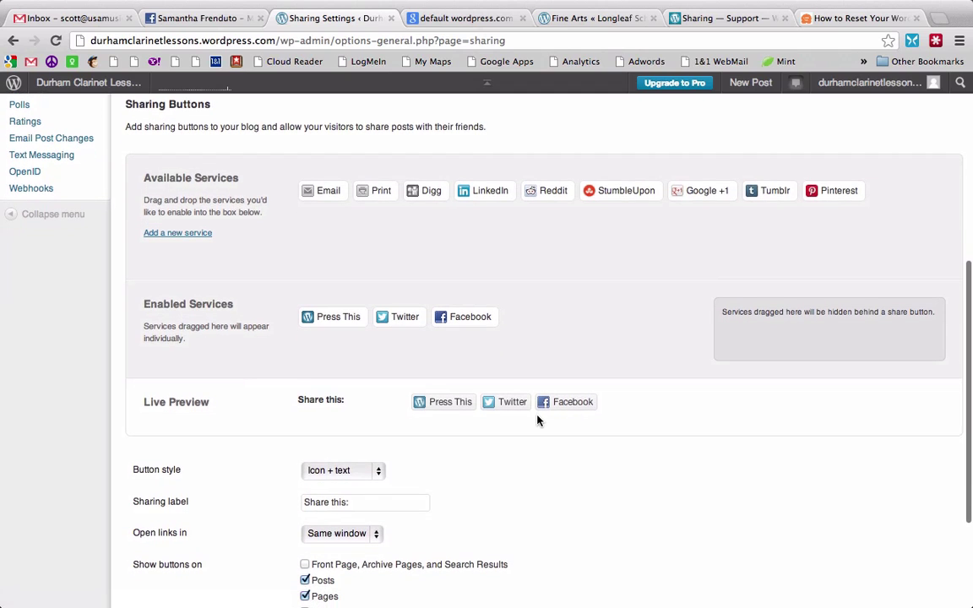
scroll(538, 420, "down", 3)
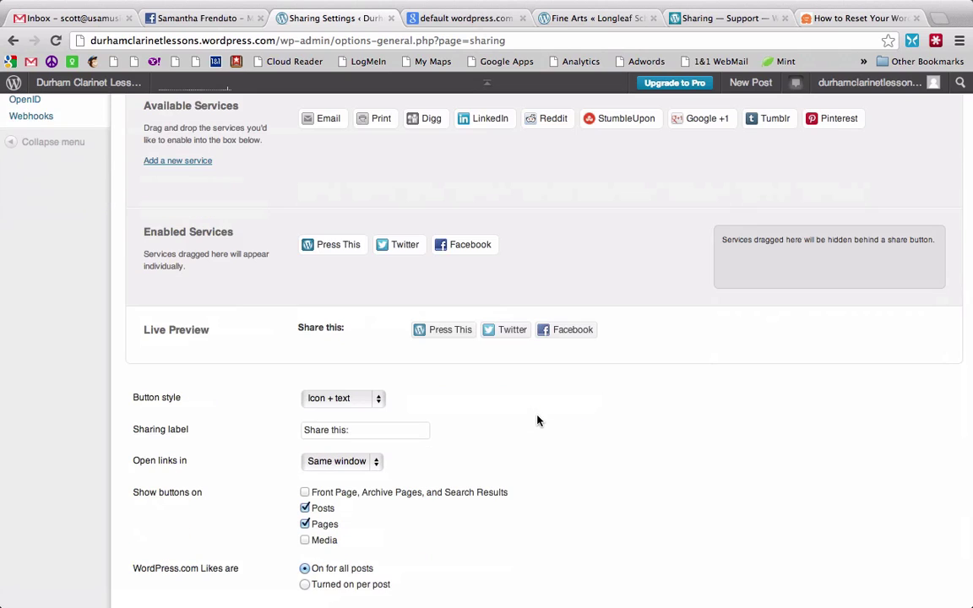
Turn off the sharing buttons on Pages and Posts and save the sharing settings.
left_click(305, 524)
left_click(305, 508)
scroll(564, 518, "down", 3)
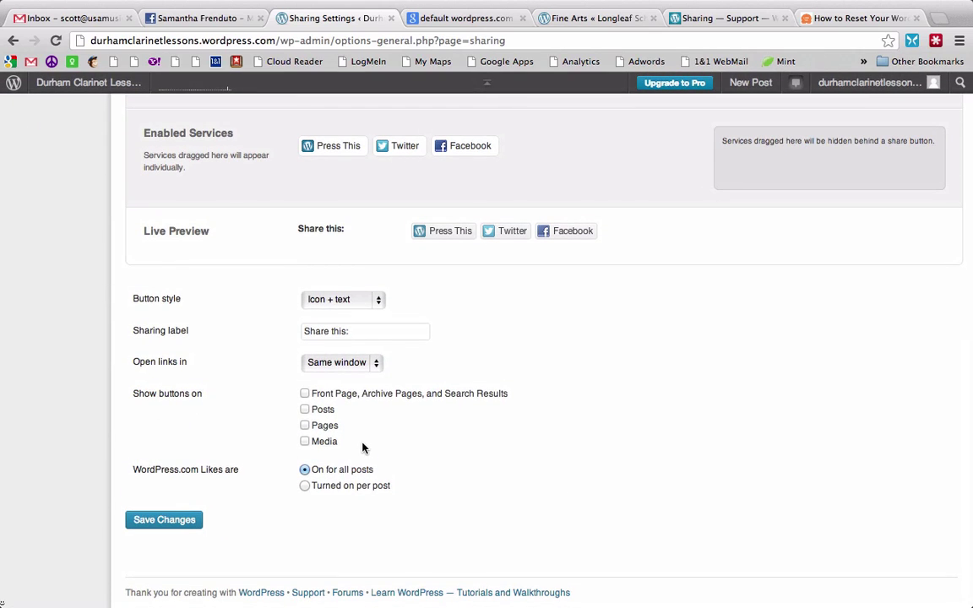
left_click(176, 524)
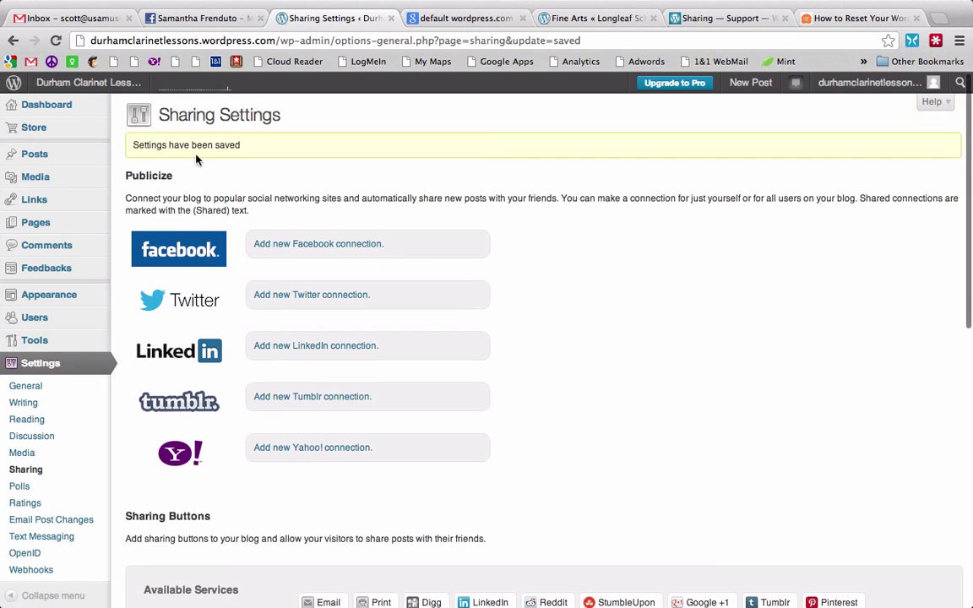
View the live site's front page and examine the area below the About text for sharing buttons and the comment form.
mouse_move(51, 115)
left_click(76, 85)
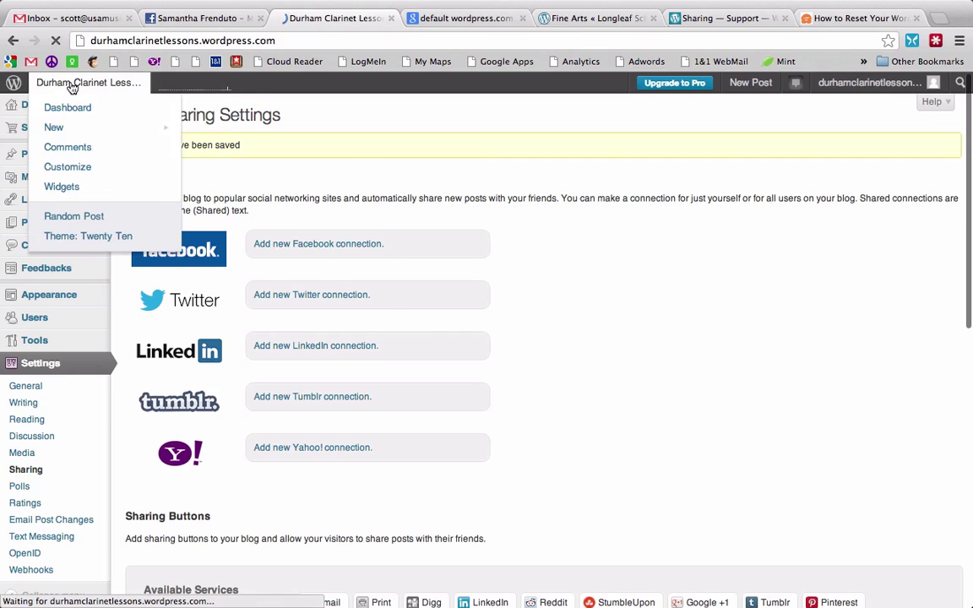
left_click_drag(106, 393, 518, 412)
left_click(518, 412)
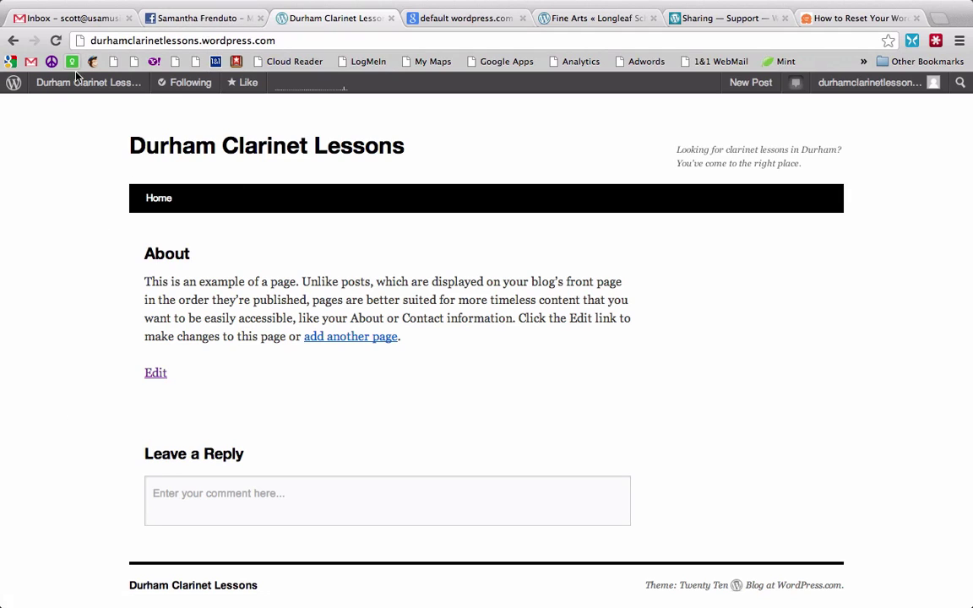
From the dashboard's Pages list, use Quick Edit to disallow comments on the About page and update it.
mouse_move(74, 88)
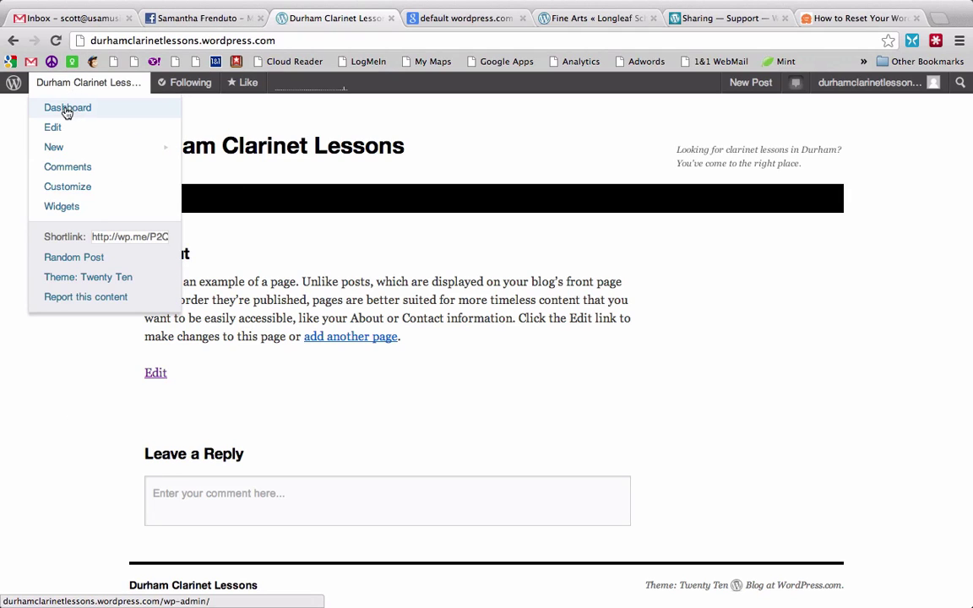
left_click(67, 112)
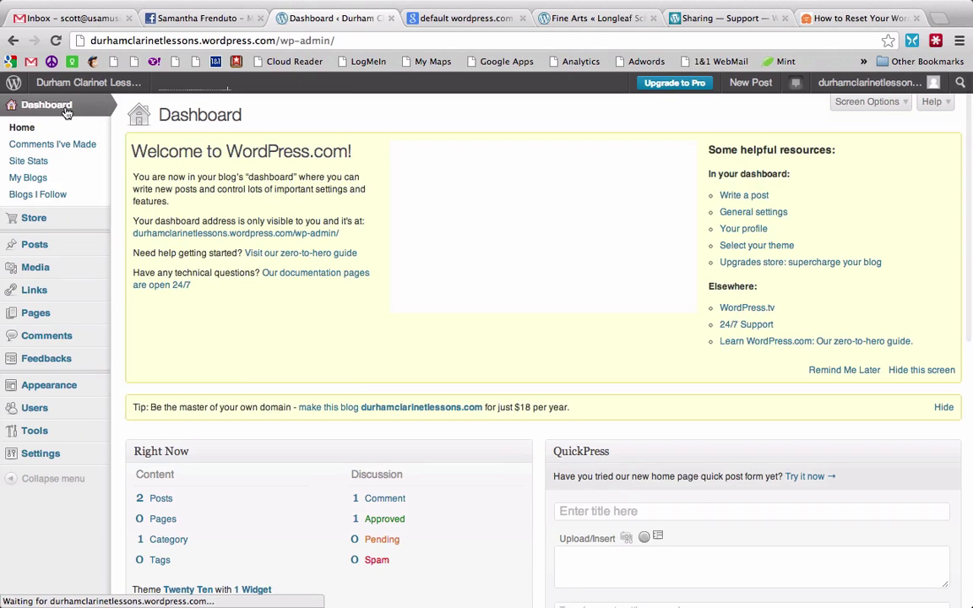
mouse_move(52, 322)
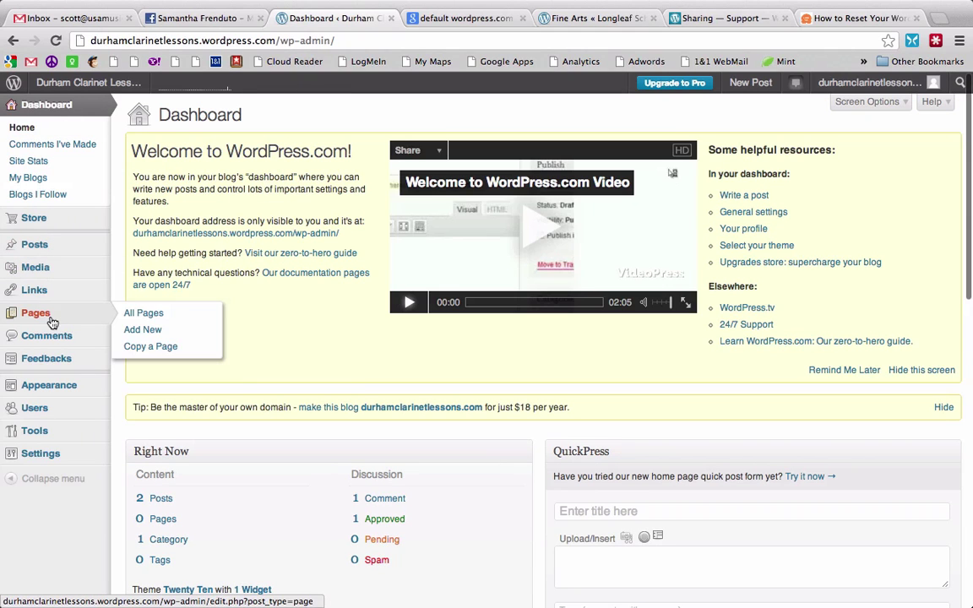
left_click(93, 321)
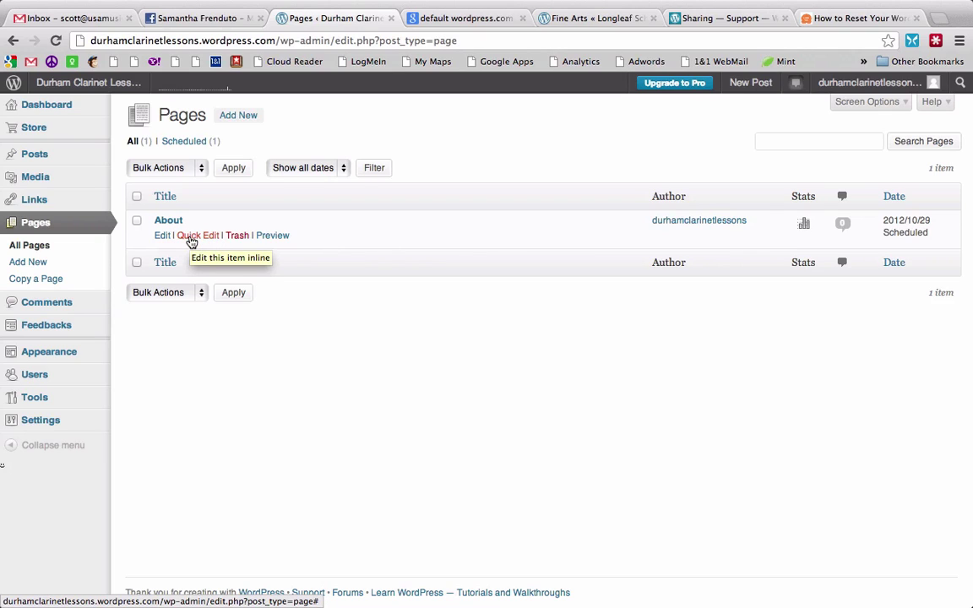
left_click(192, 240)
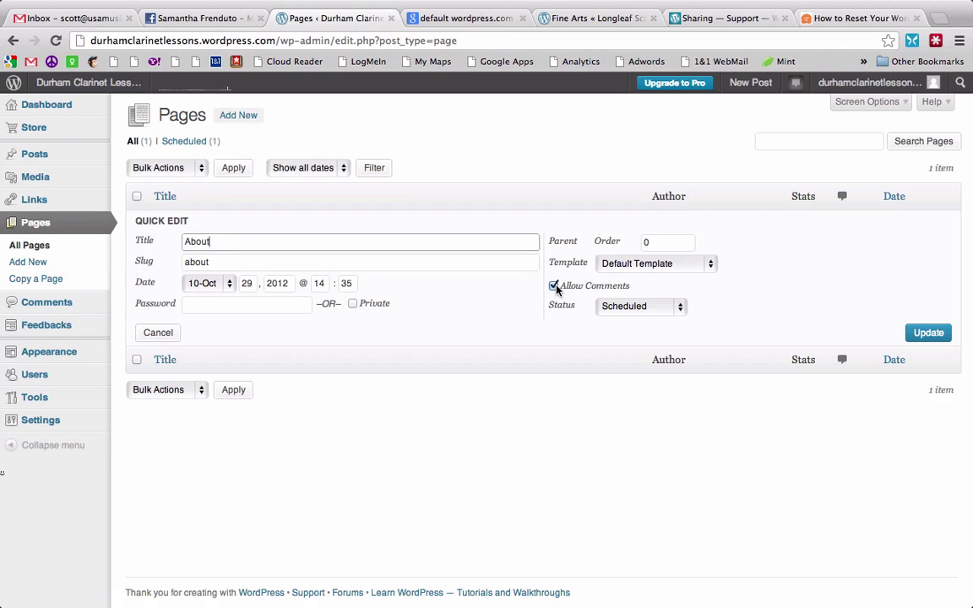
left_click(554, 286)
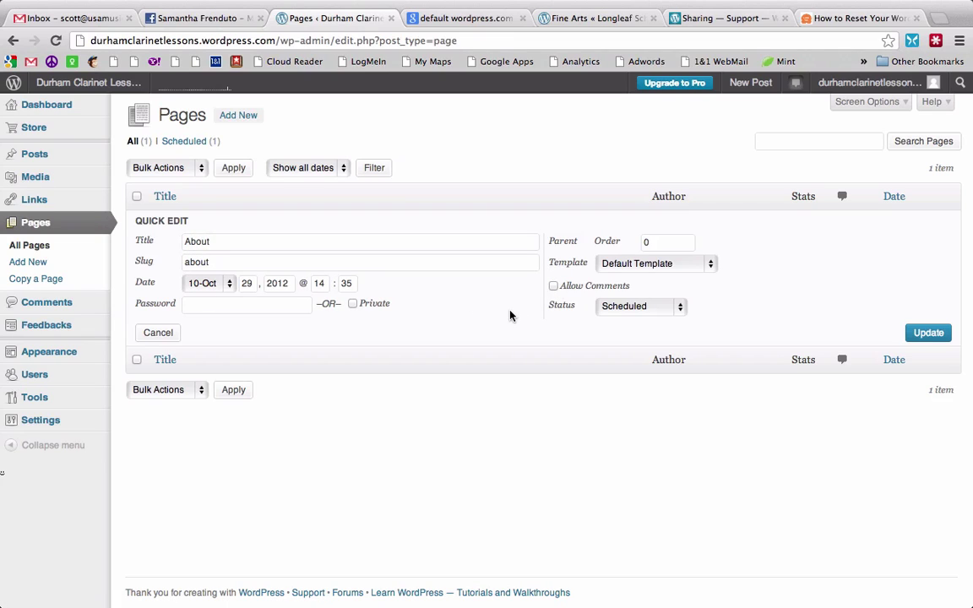
left_click(918, 333)
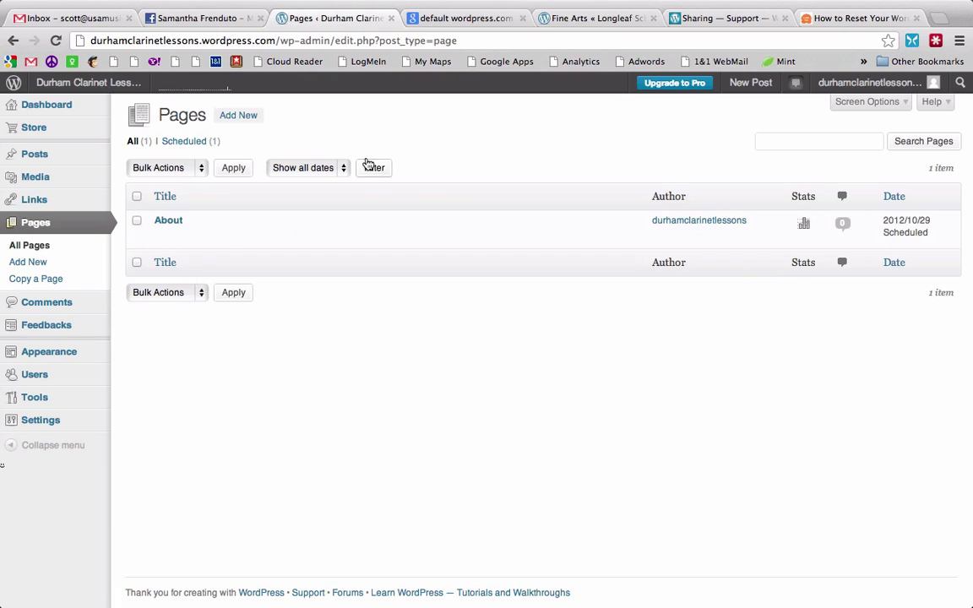
Check the area below the About text on the live front page and return to the site's dashboard.
left_click(70, 84)
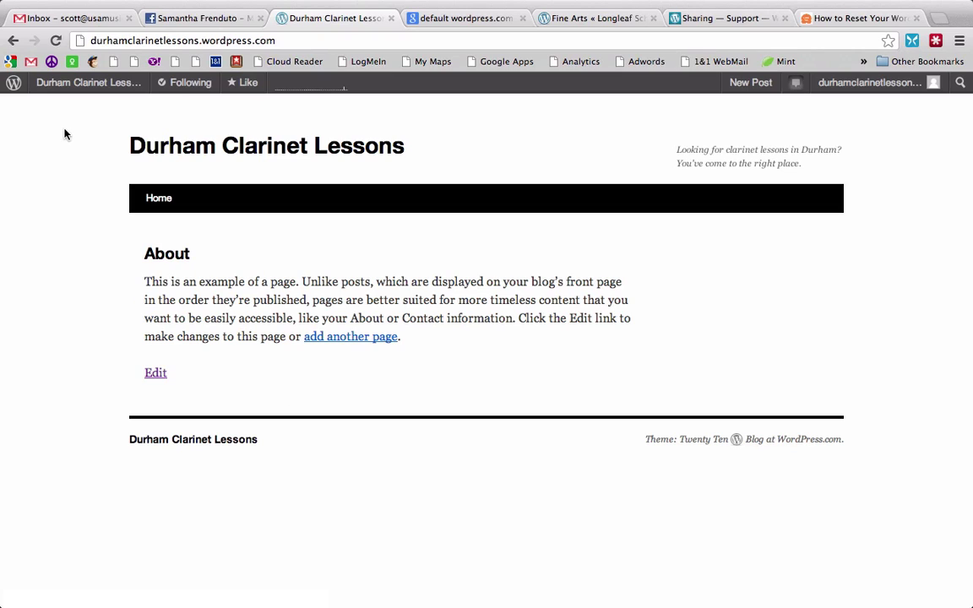
mouse_move(76, 91)
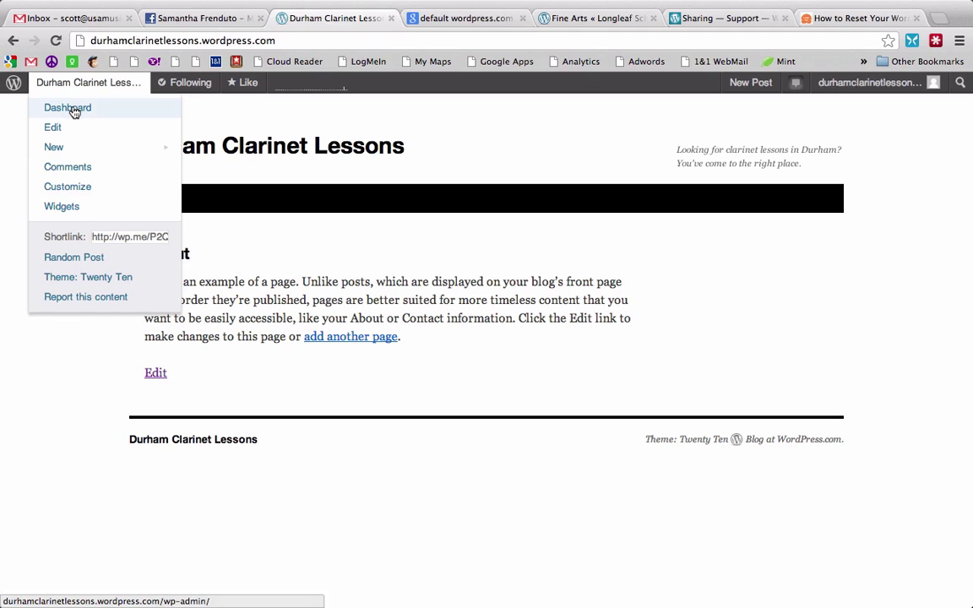
left_click(75, 110)
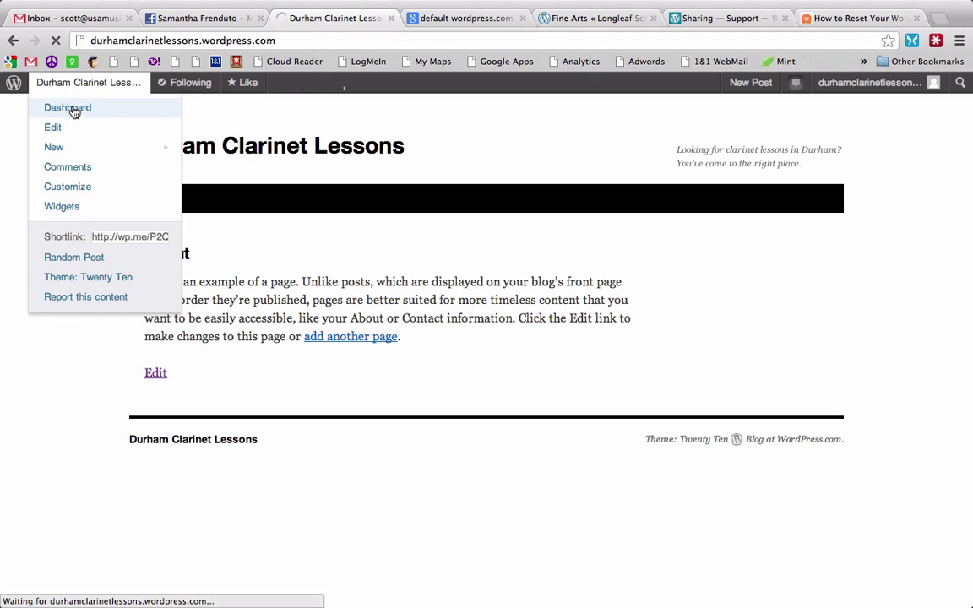